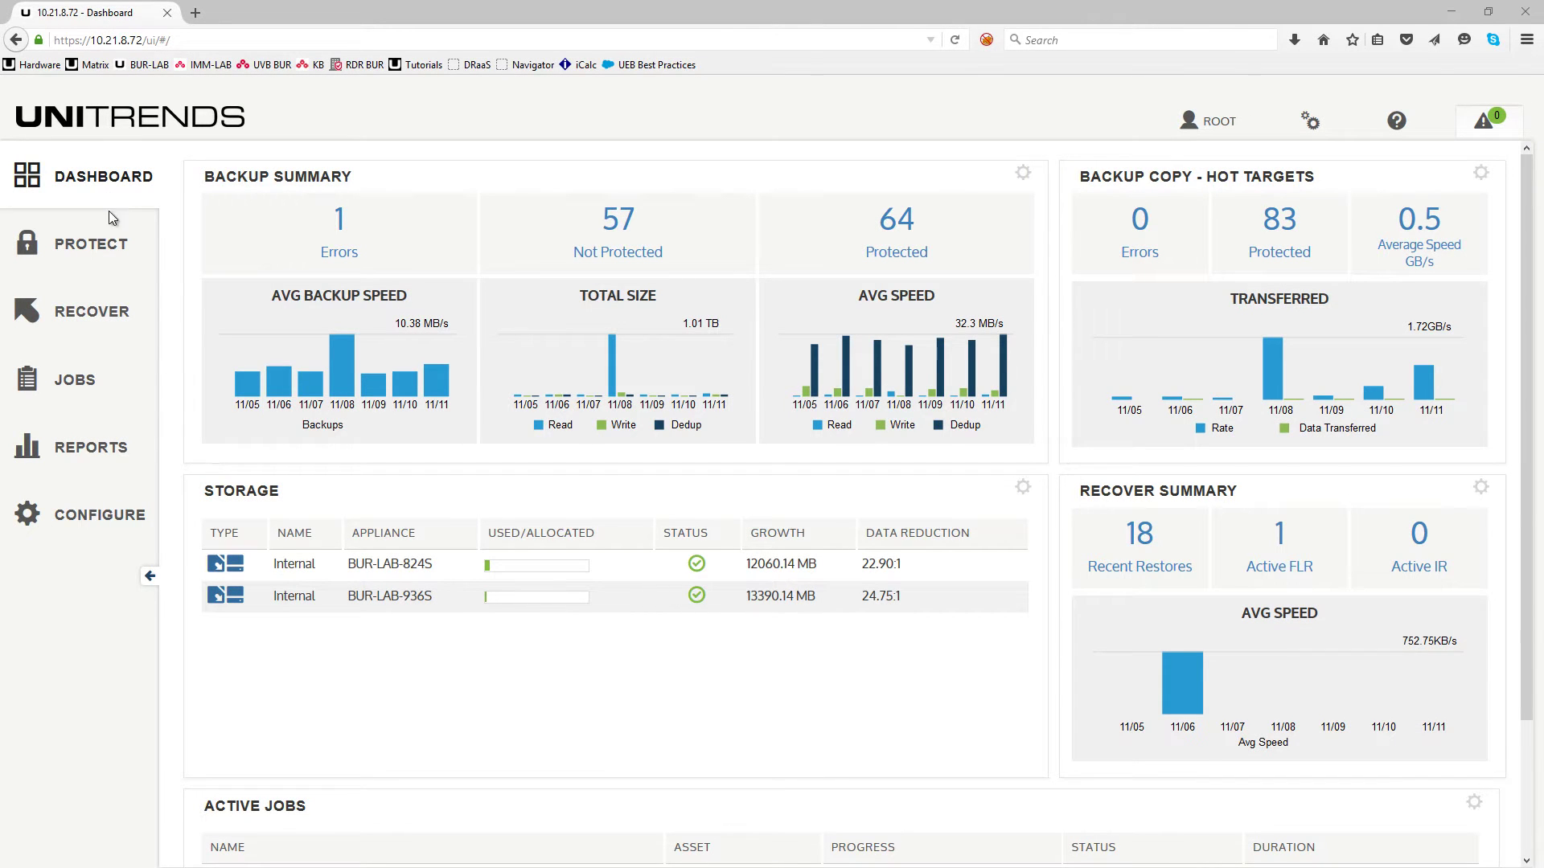
# Step: In Recover, filter the backup catalog by asset name 'storage group' to list only SEDemo Storage Group 4
pyautogui.click(86, 318)
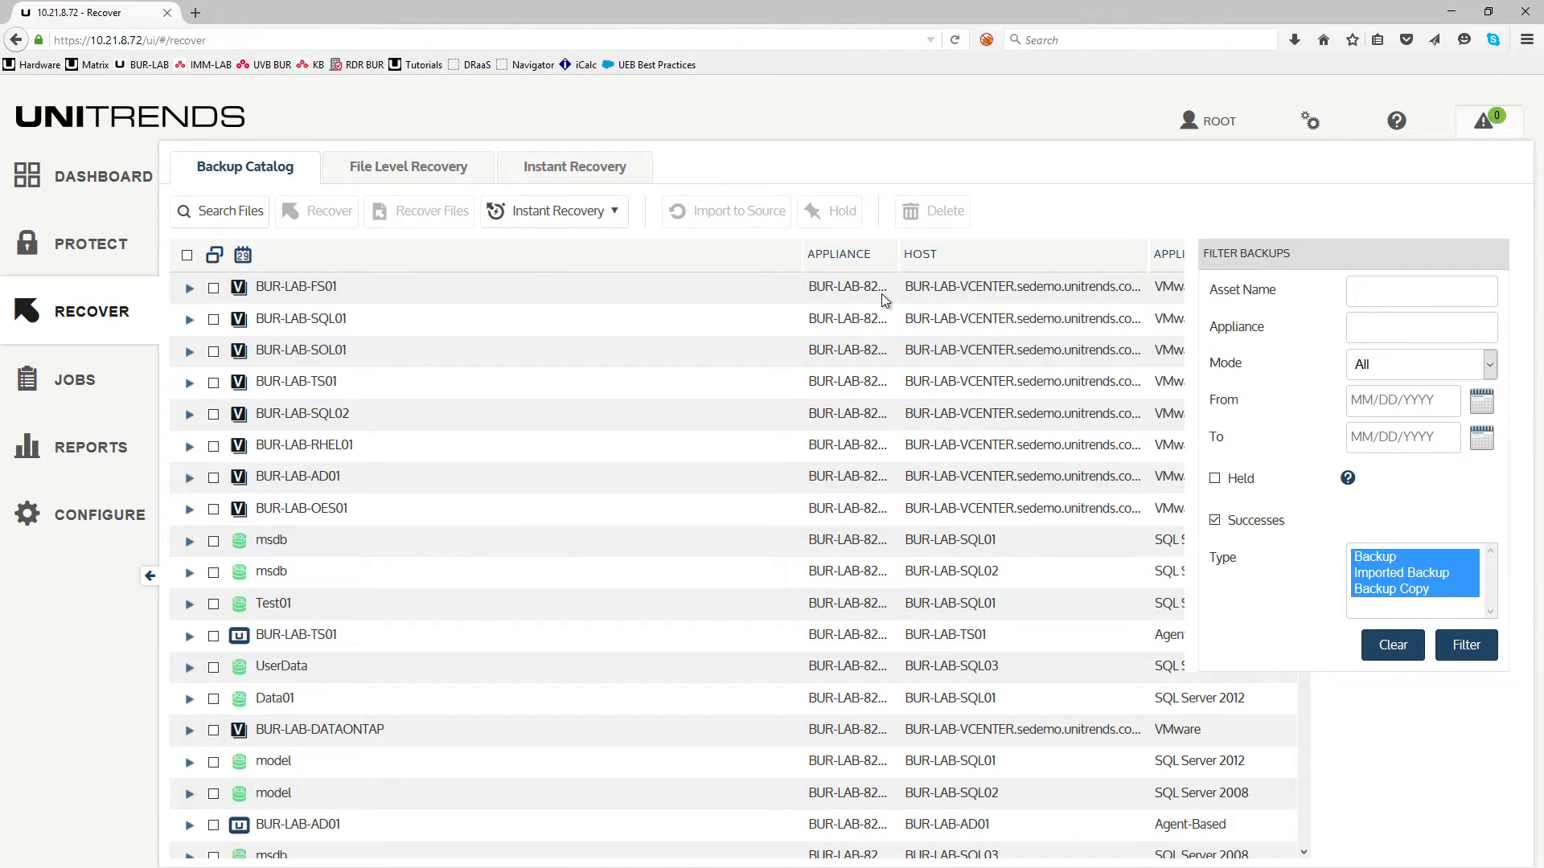
pyautogui.click(1417, 296)
pyautogui.write('storage group')
pyautogui.click(1468, 650)
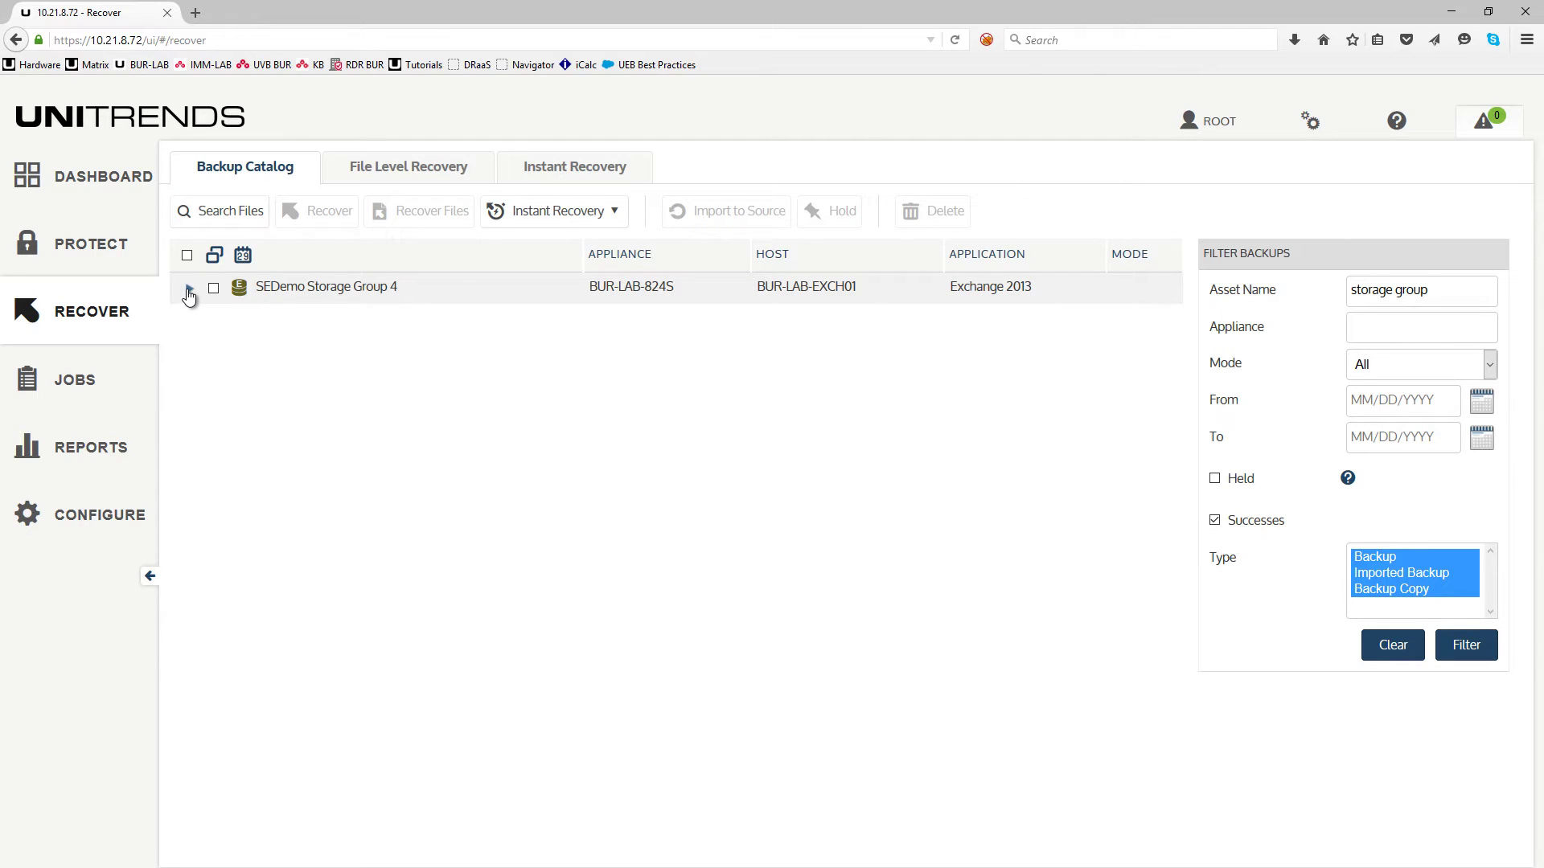
# Step: Launch and confirm a file recovery from SEDemo Storage Group 4's 11/11/2015 04:01:42 pm backup
pyautogui.click(189, 291)
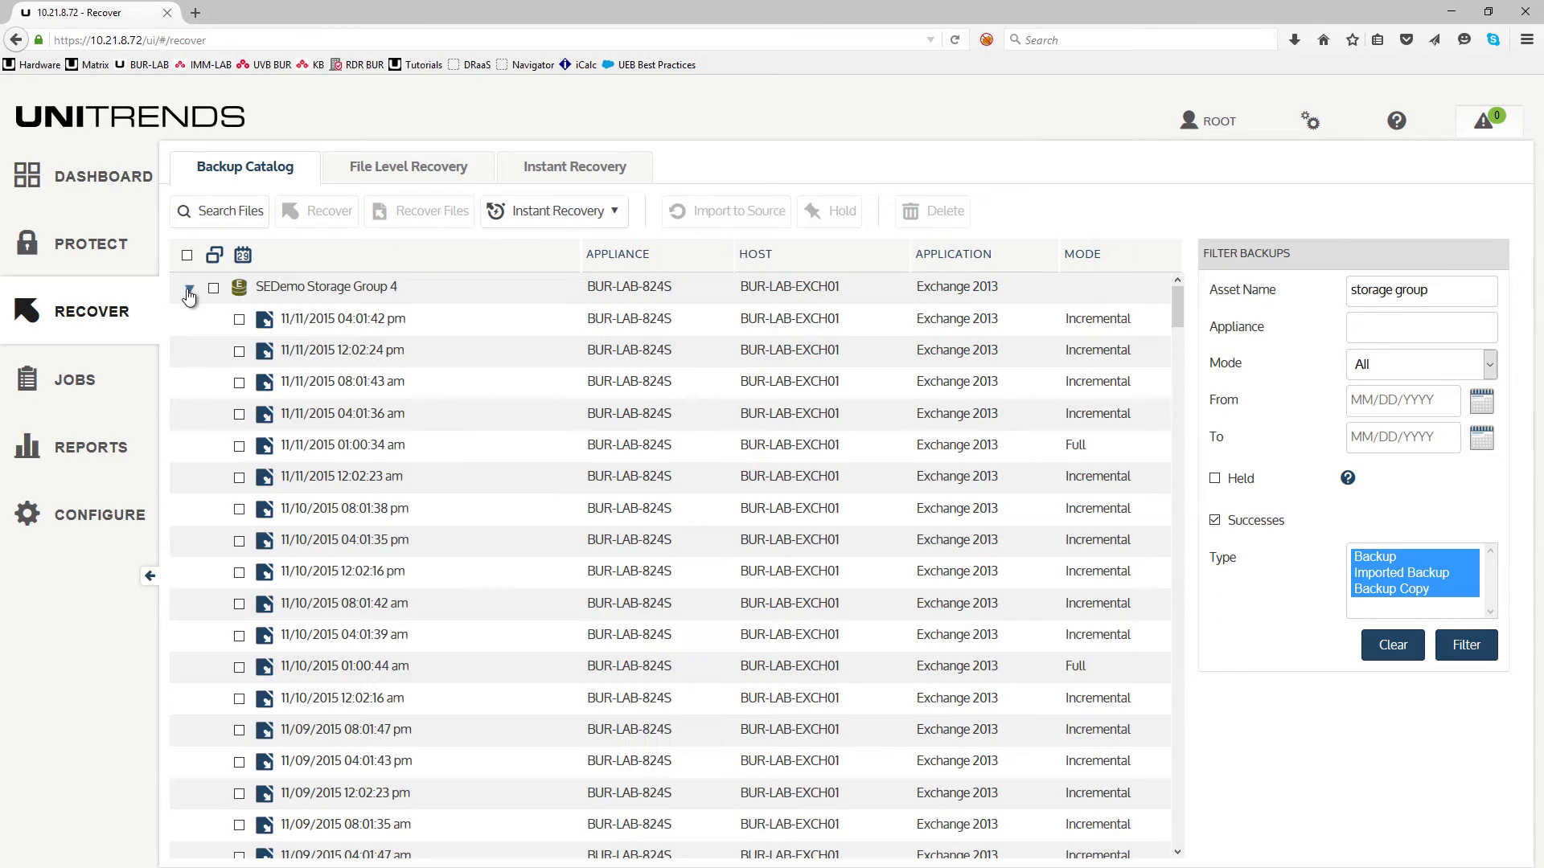
pyautogui.click(239, 320)
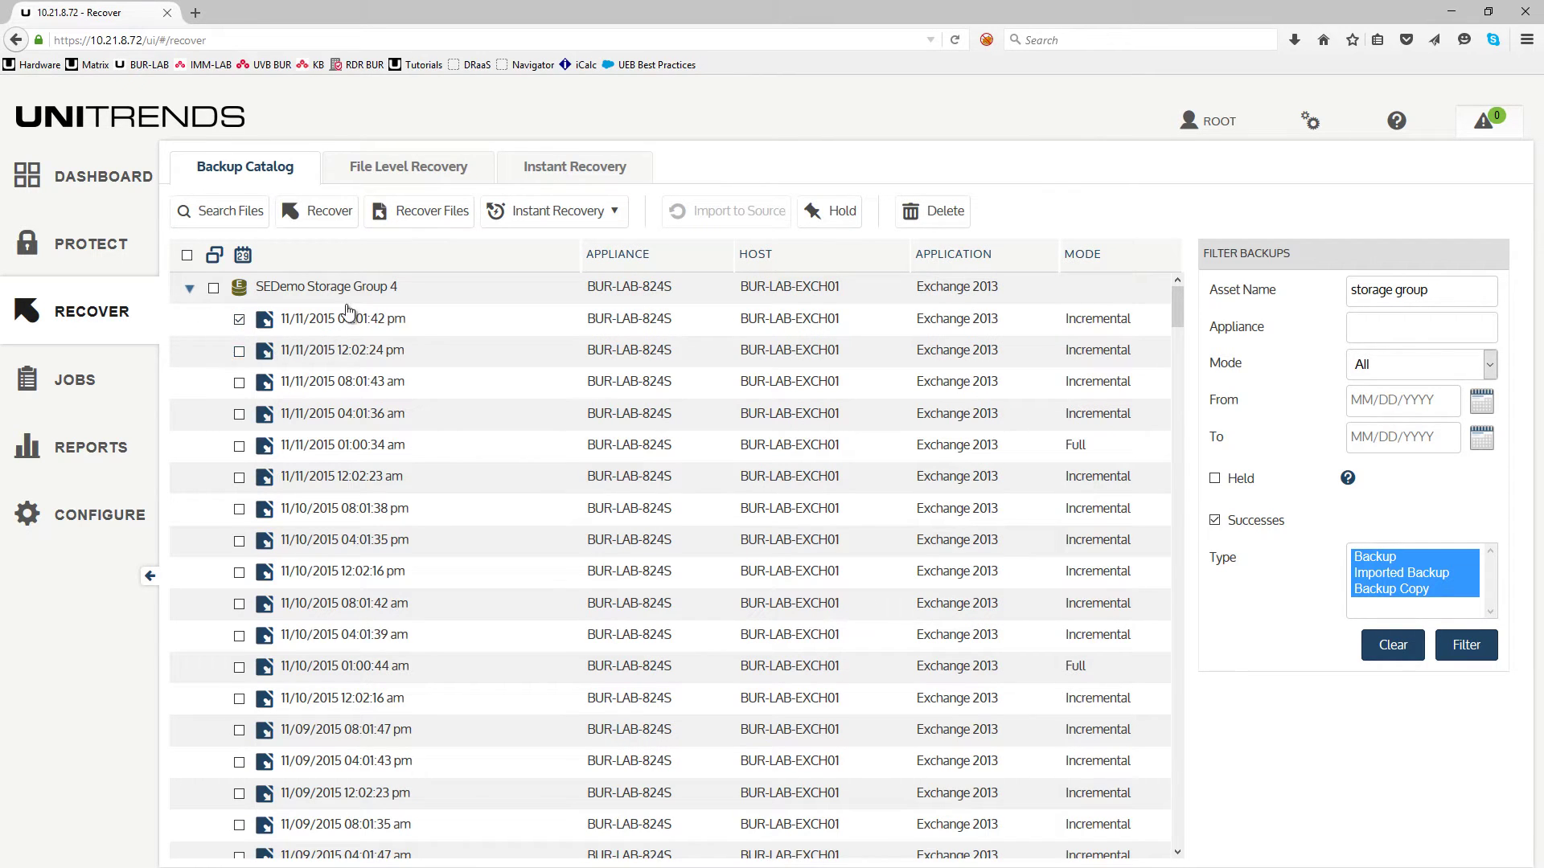
pyautogui.click(419, 217)
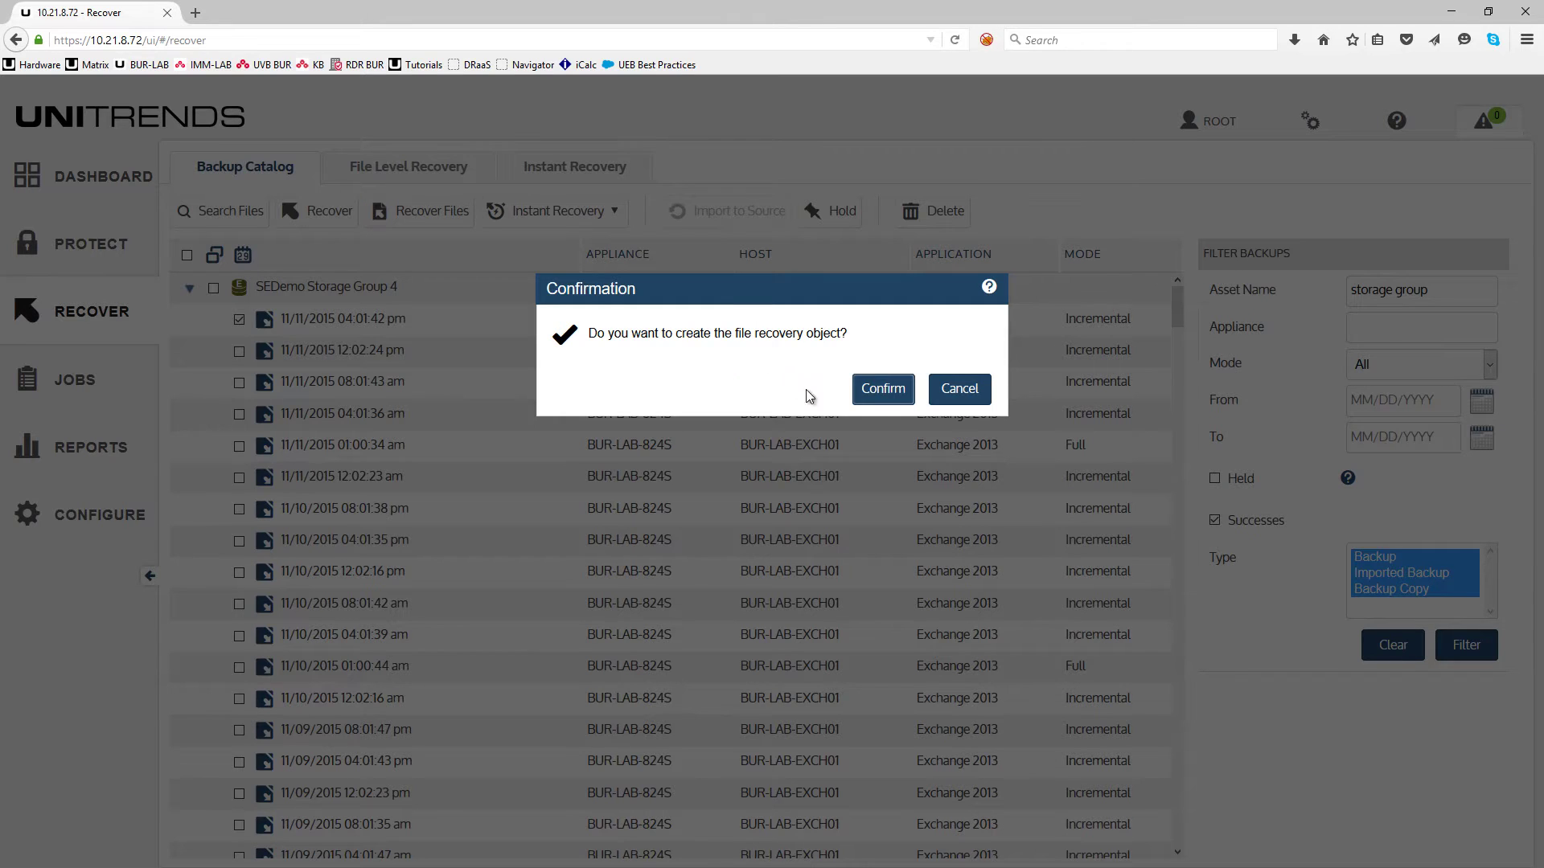
pyautogui.click(881, 402)
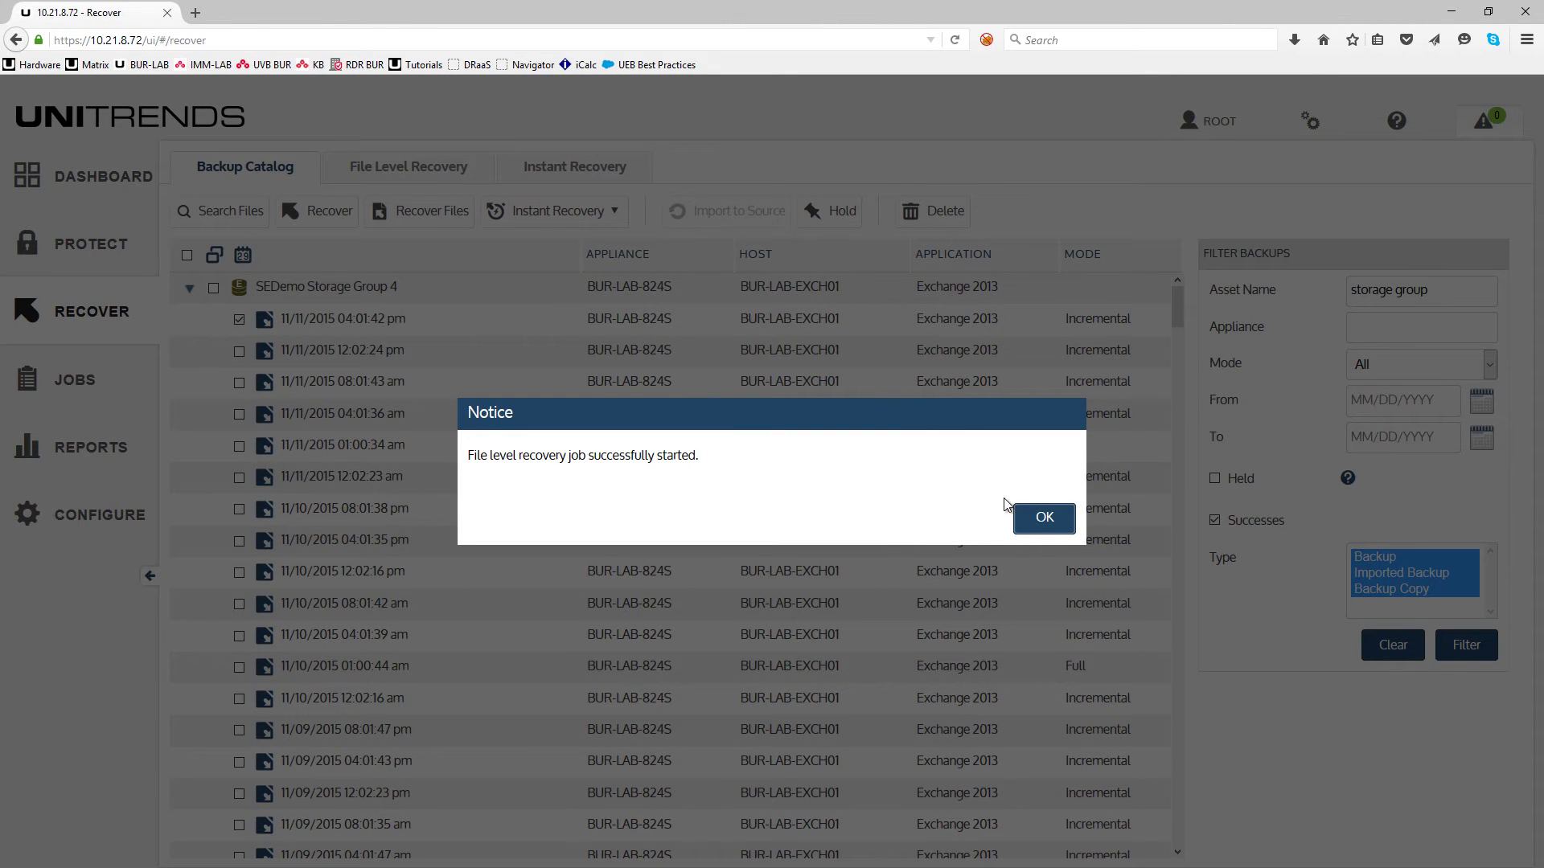
pyautogui.click(1032, 528)
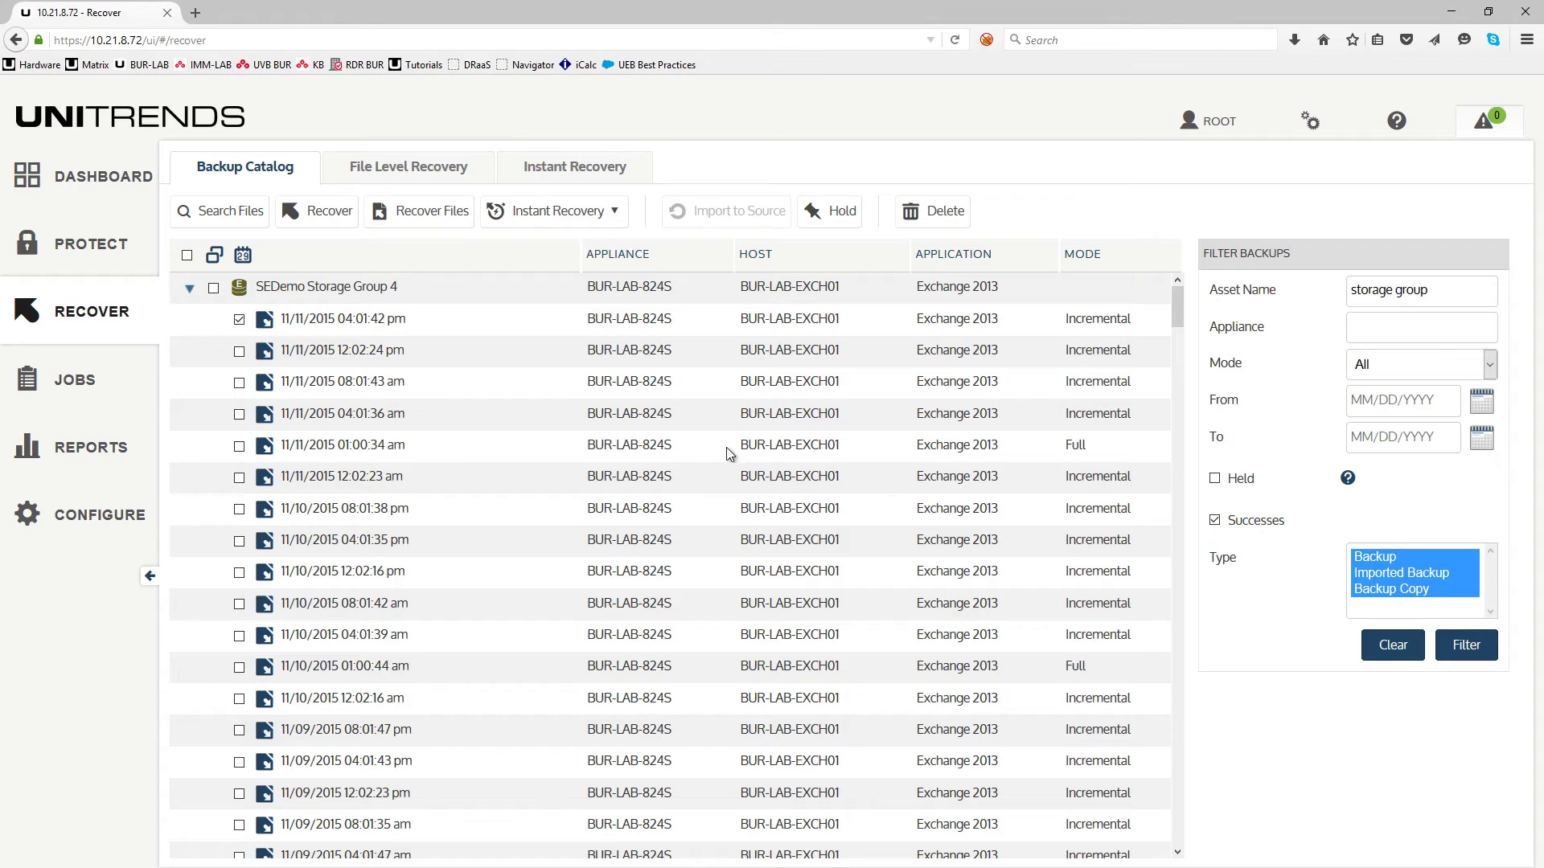
# Step: Copy the Exchange recovery object's CIFS path \\10.21.8.72\exchange_restore from its details
pyautogui.click(395, 175)
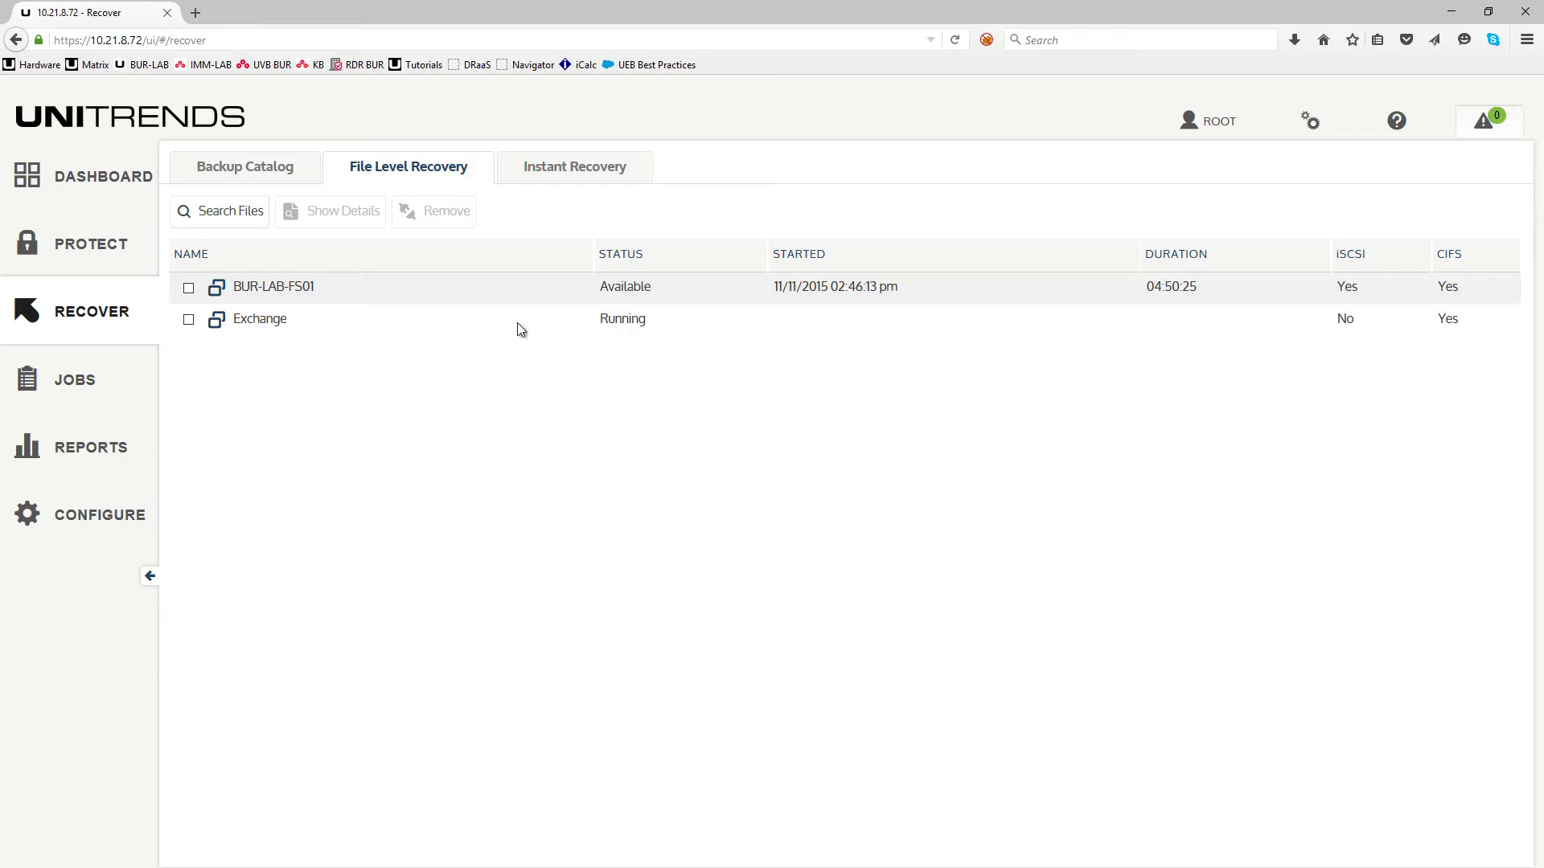
pyautogui.click(190, 321)
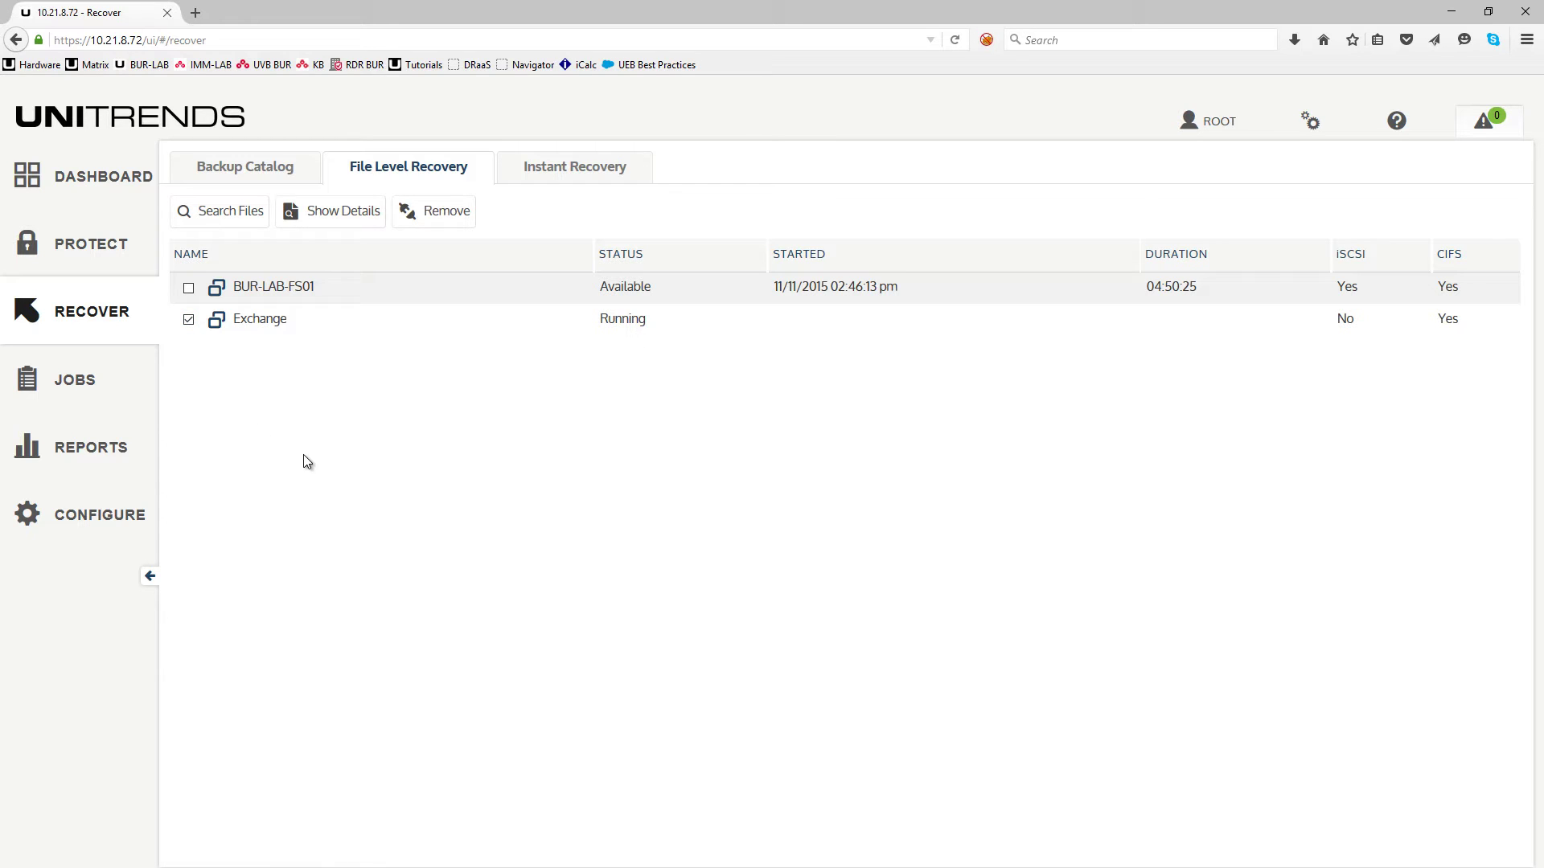
pyautogui.click(344, 212)
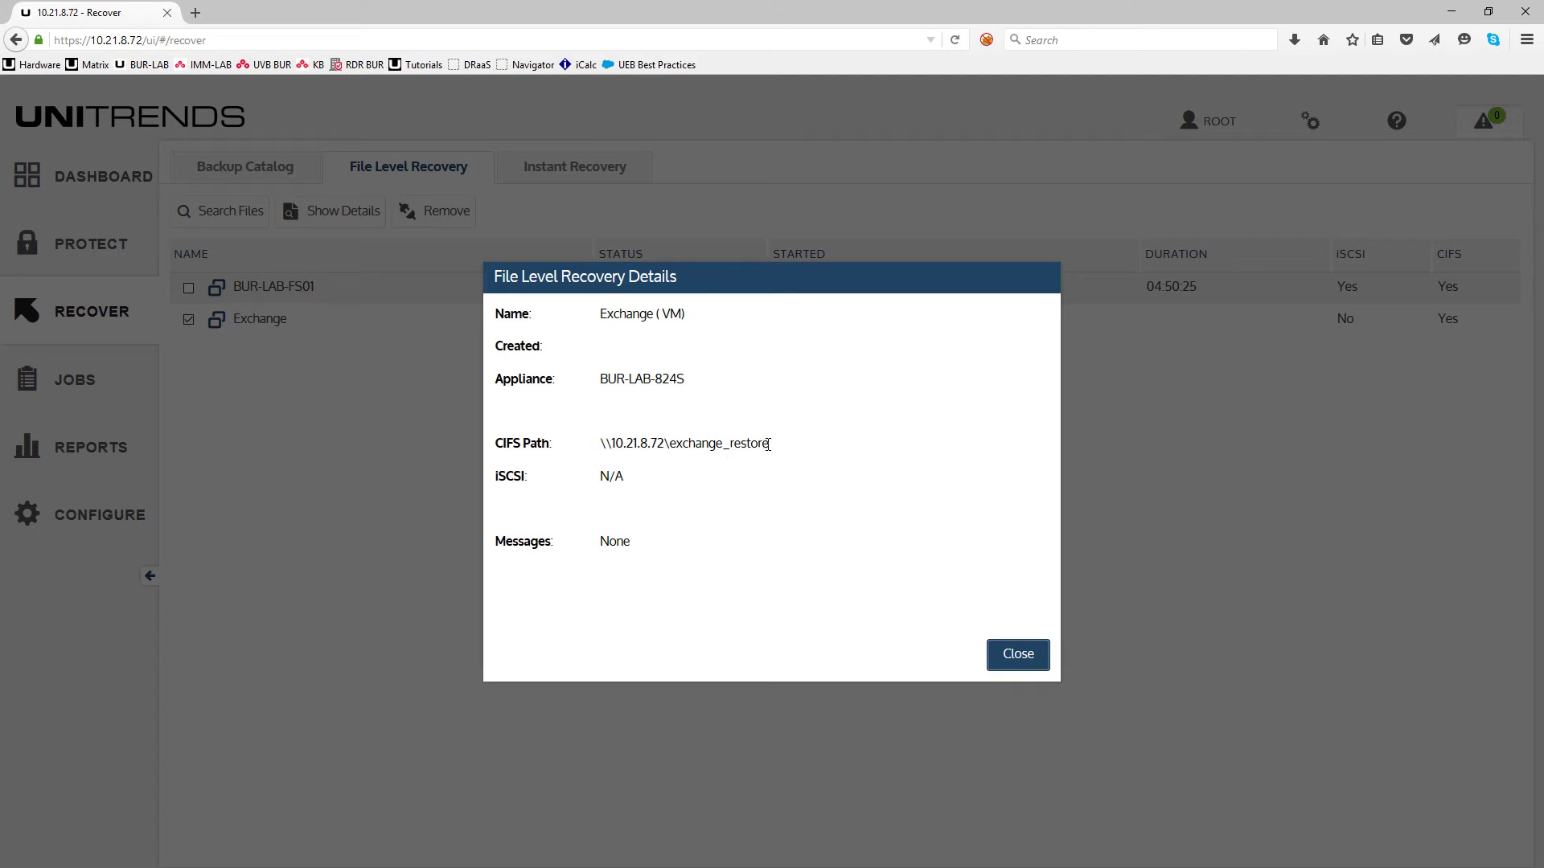
pyautogui.moveTo(771, 445); pyautogui.dragTo(599, 447)
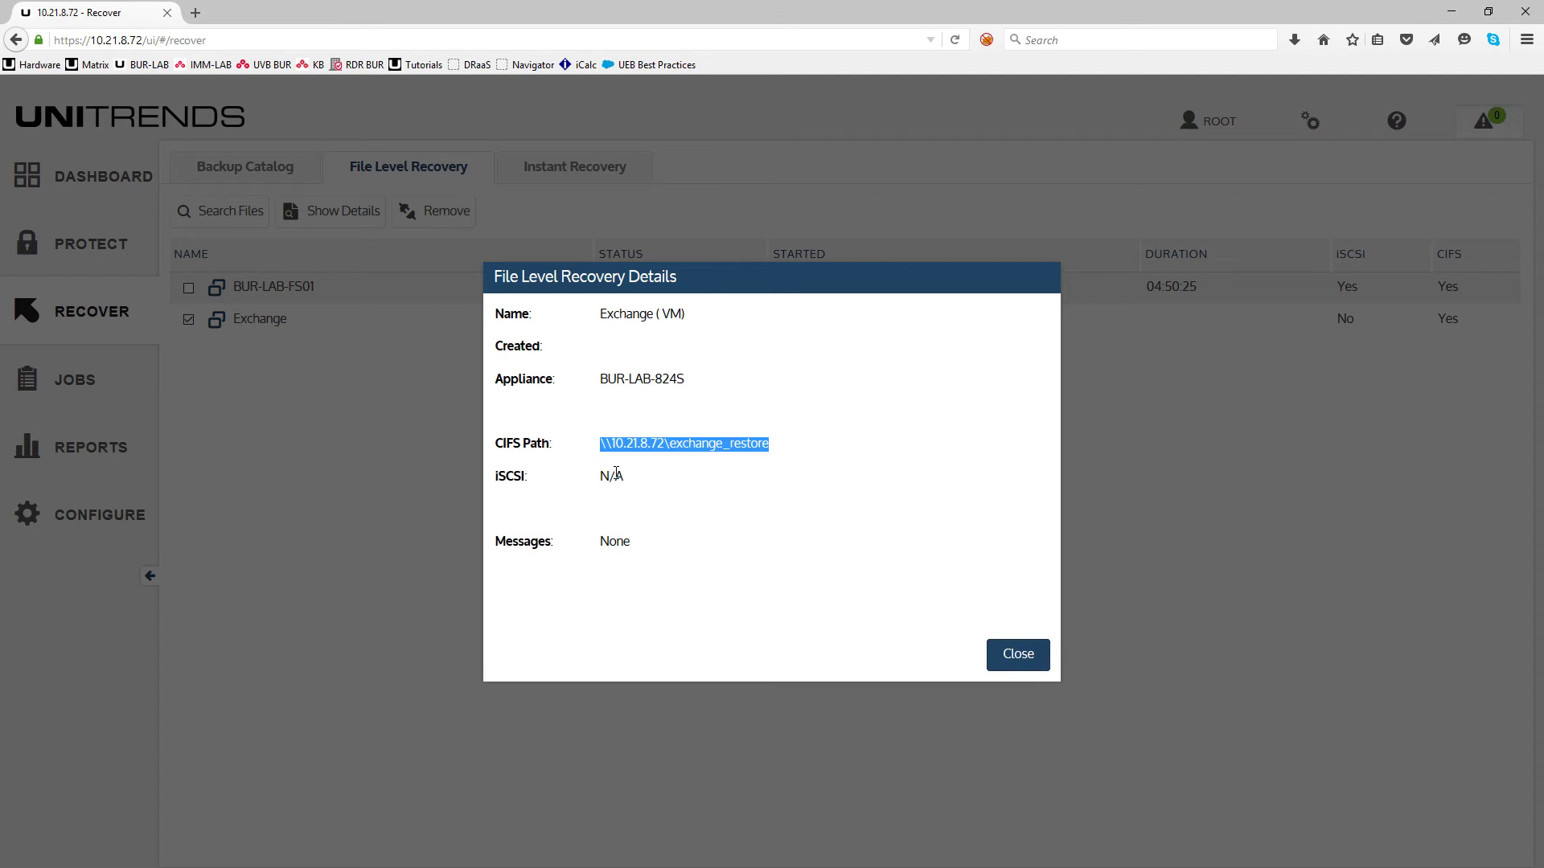
pyautogui.rightClick(646, 444)
pyautogui.click(688, 459)
pyautogui.click(1002, 660)
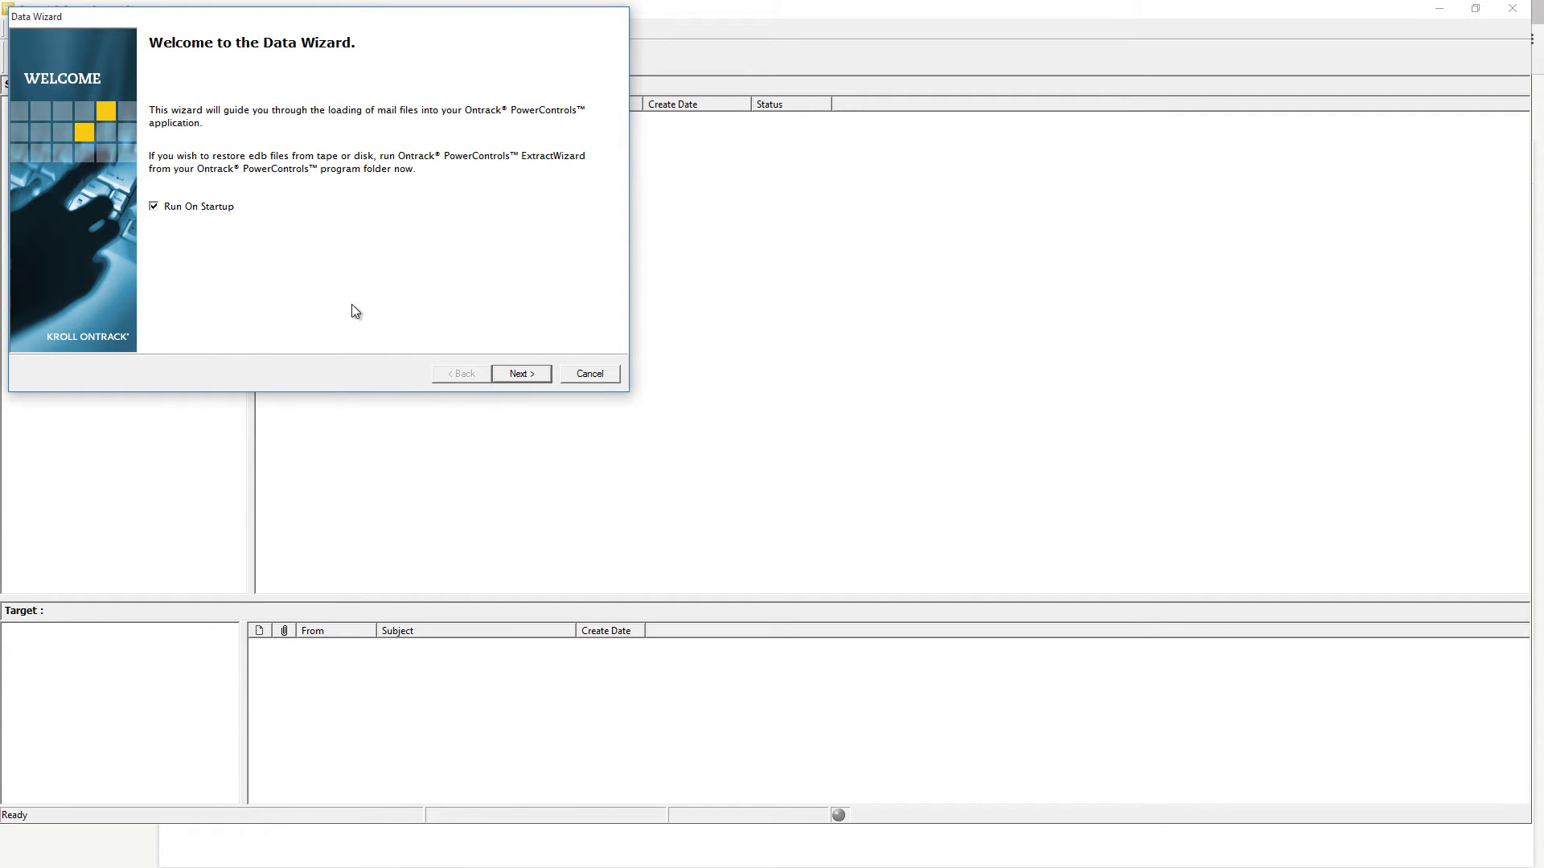
# Step: Move to source selection and verify the EDB path points to MDB001.edb on exchange_restore
pyautogui.click(519, 374)
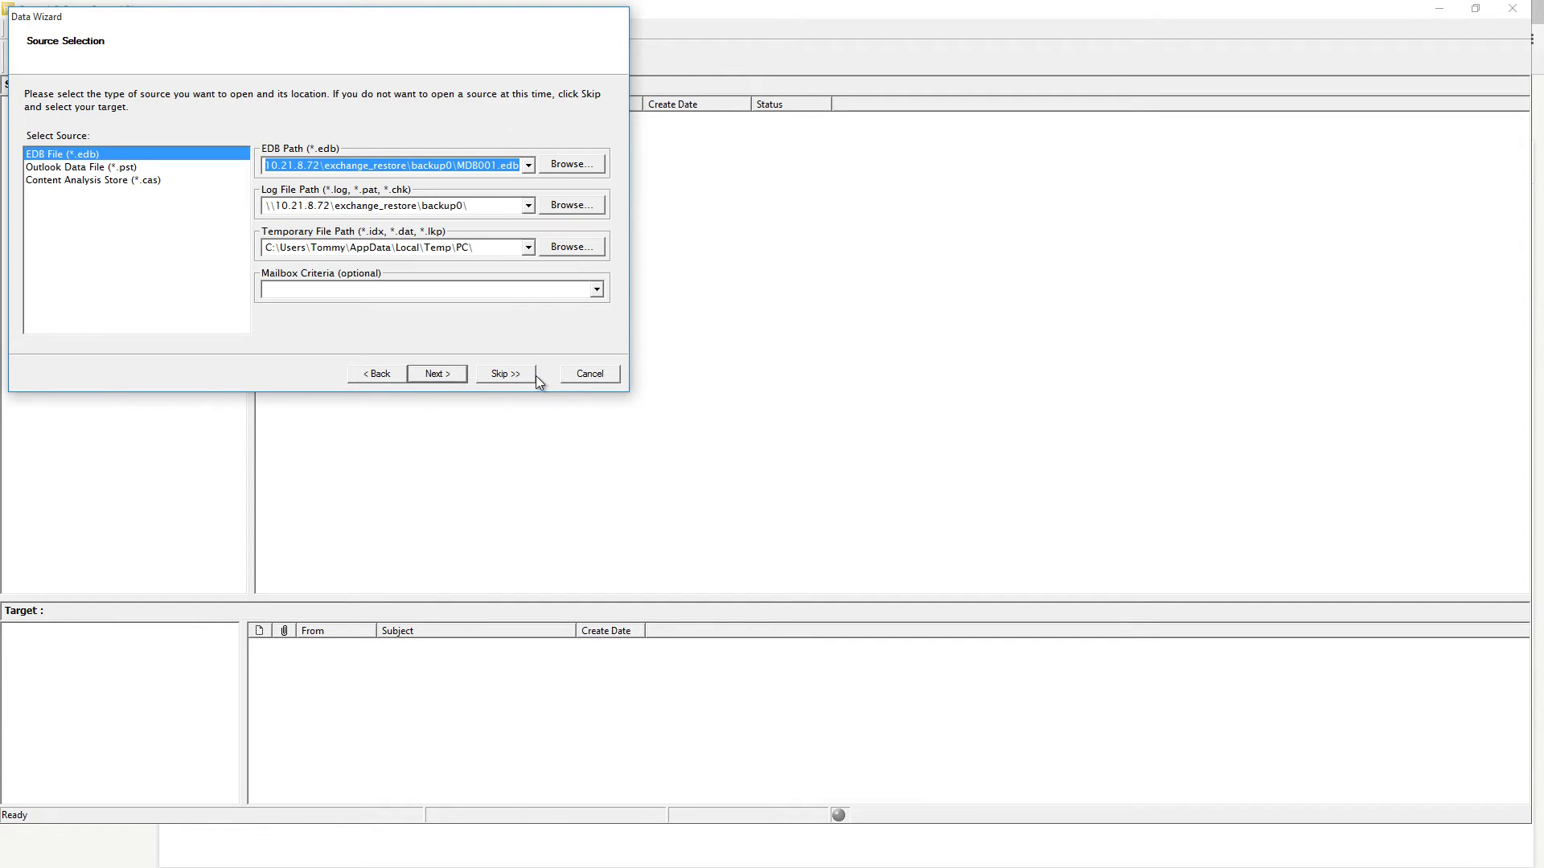
pyautogui.click(363, 166)
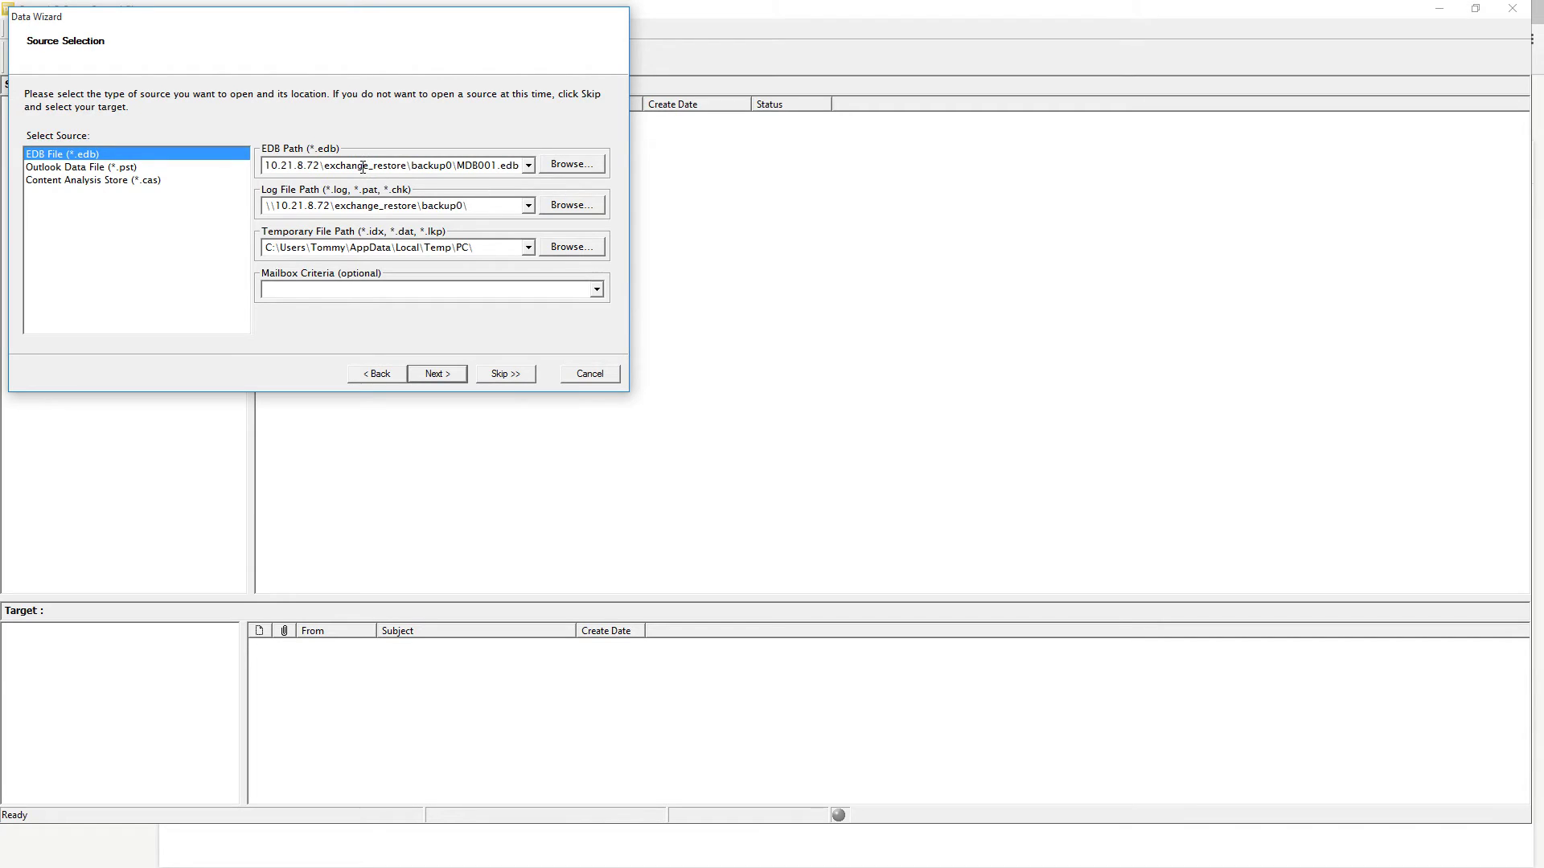
pyautogui.moveTo(322, 166); pyautogui.dragTo(231, 169)
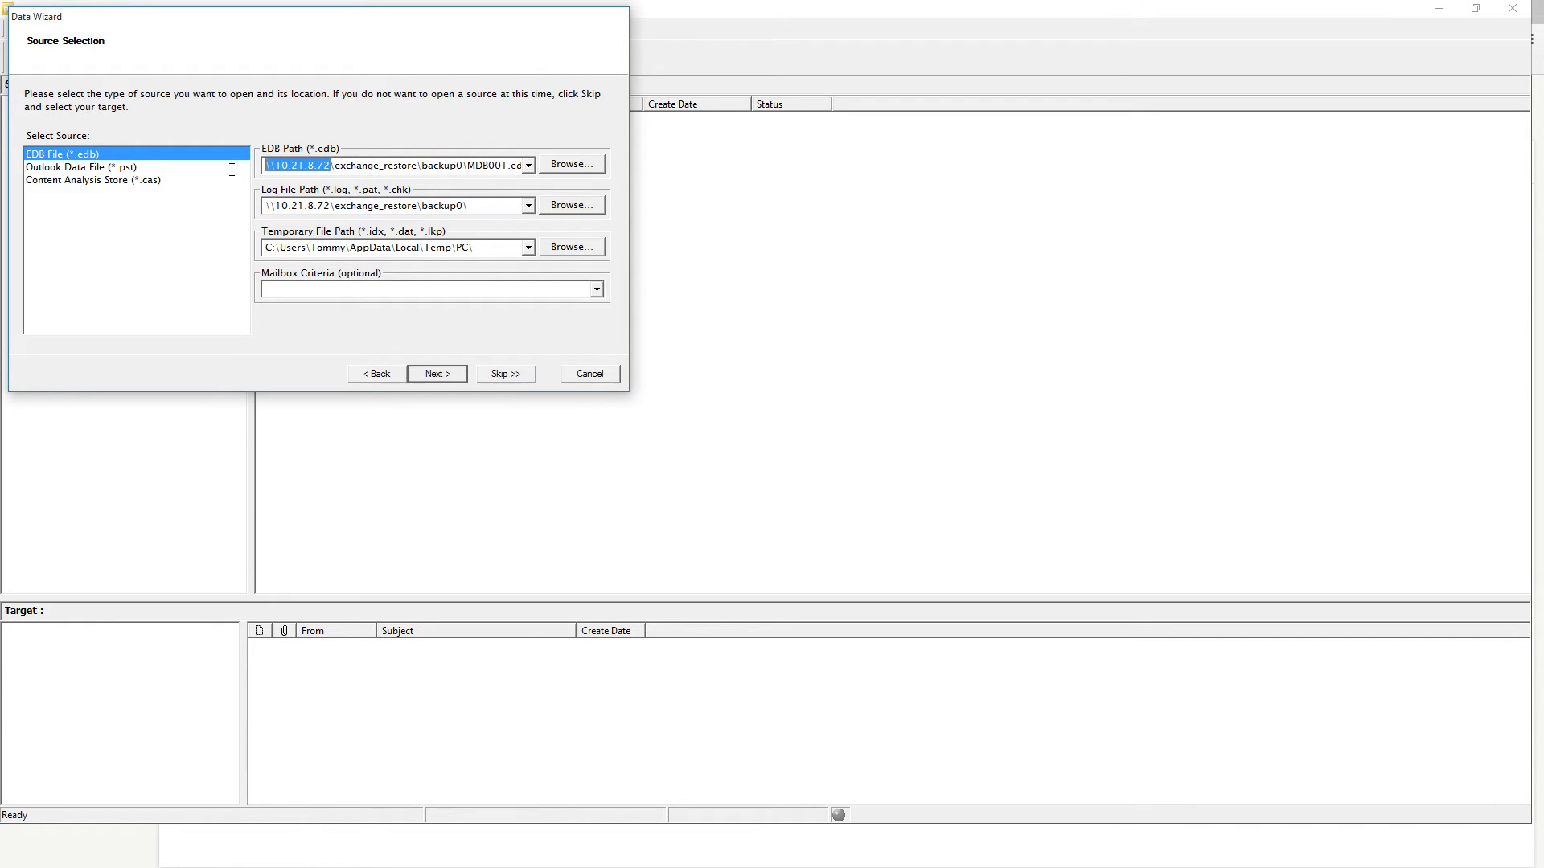
pyautogui.click(330, 167)
# Step: Choose Outlook Data File C:\Personal_Folder.pst as the target and load source and target
pyautogui.click(446, 374)
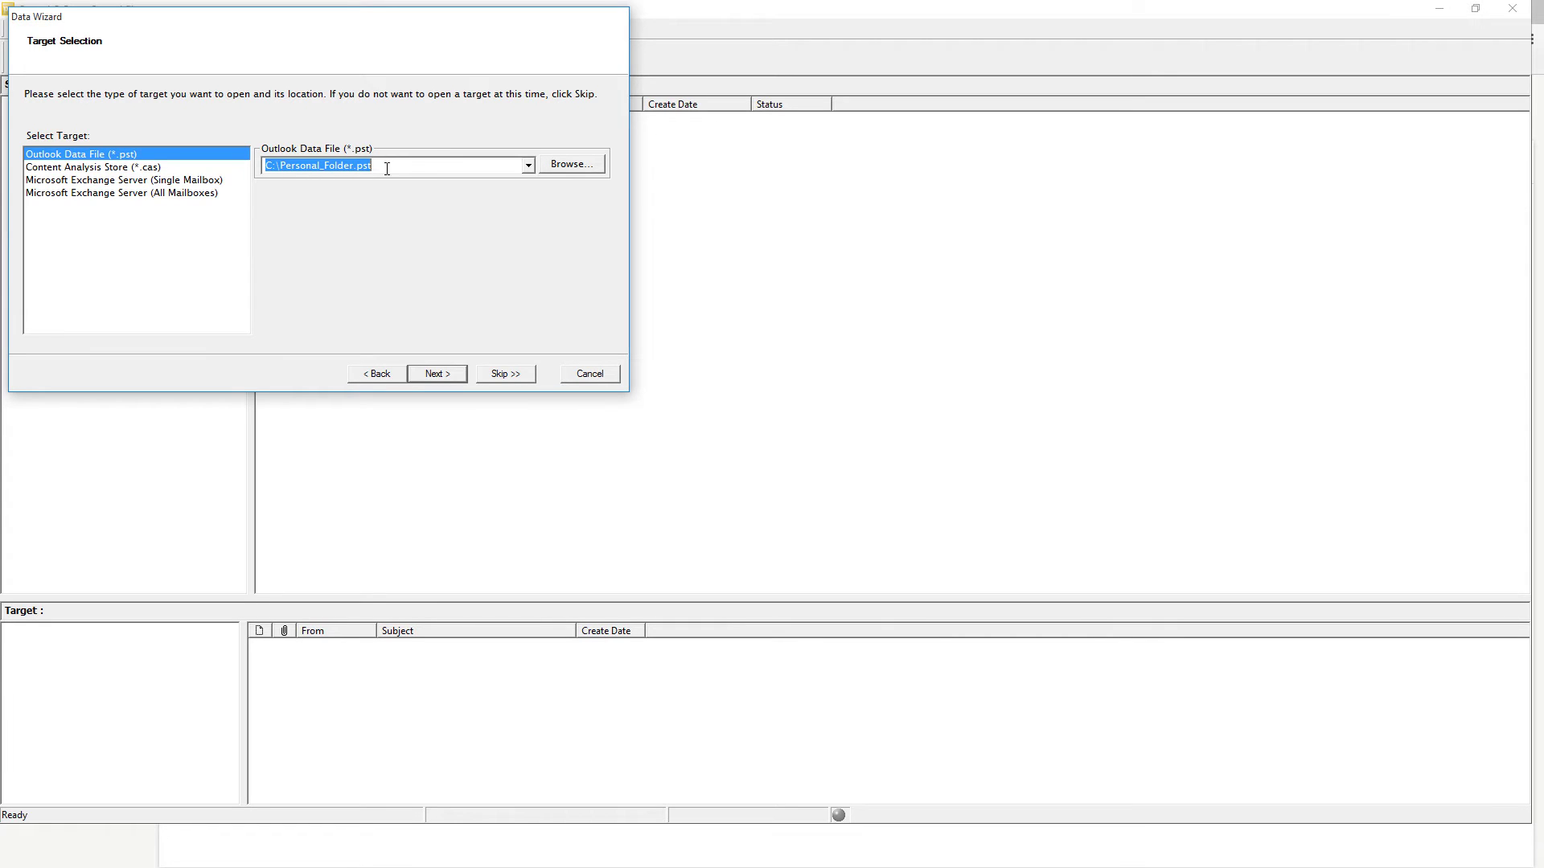
pyautogui.click(69, 185)
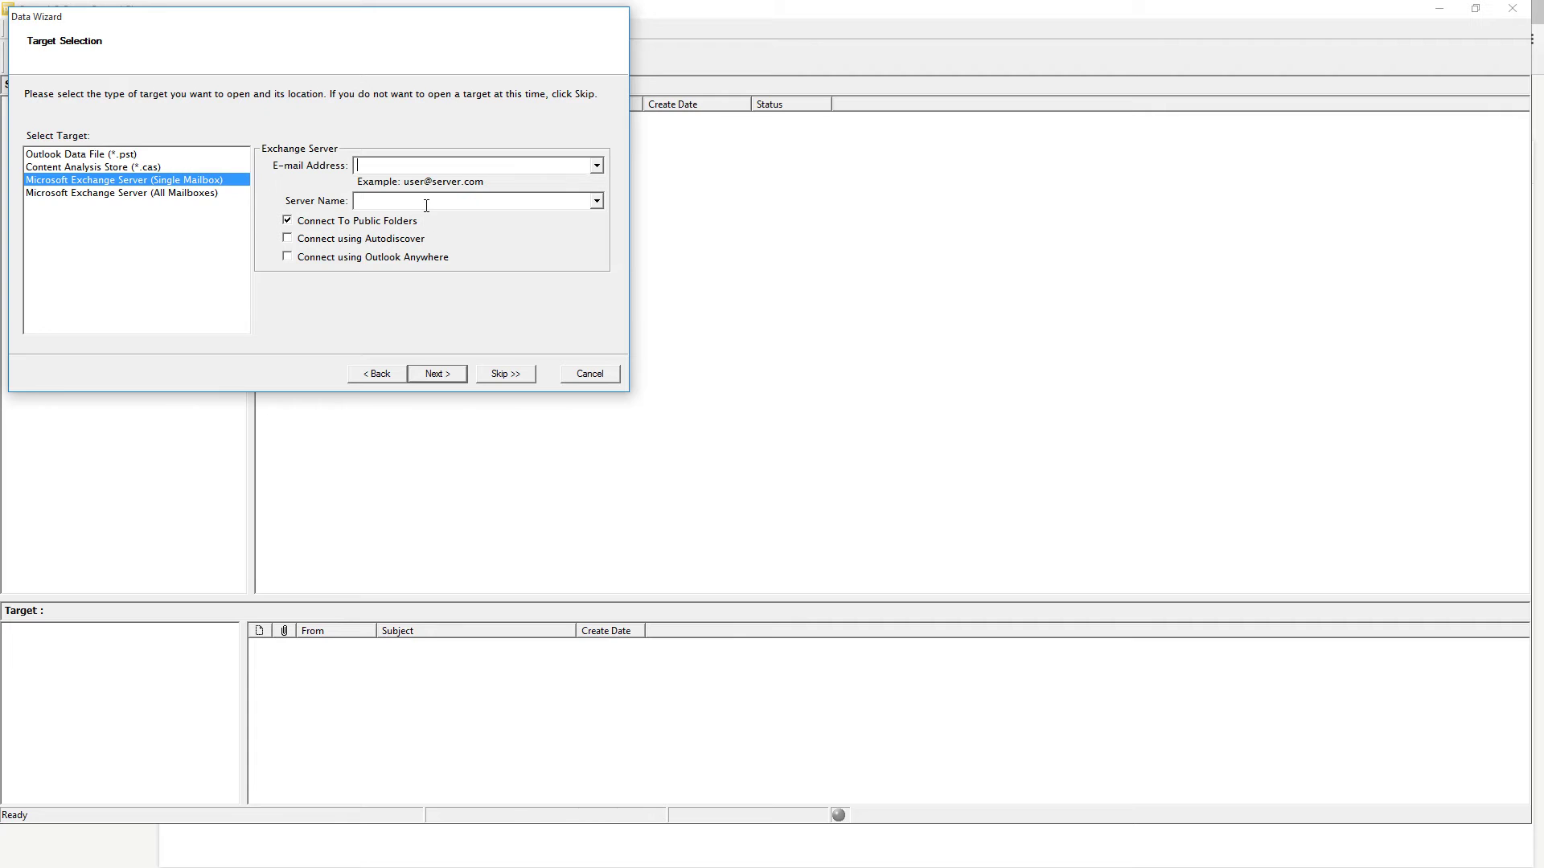
pyautogui.click(135, 195)
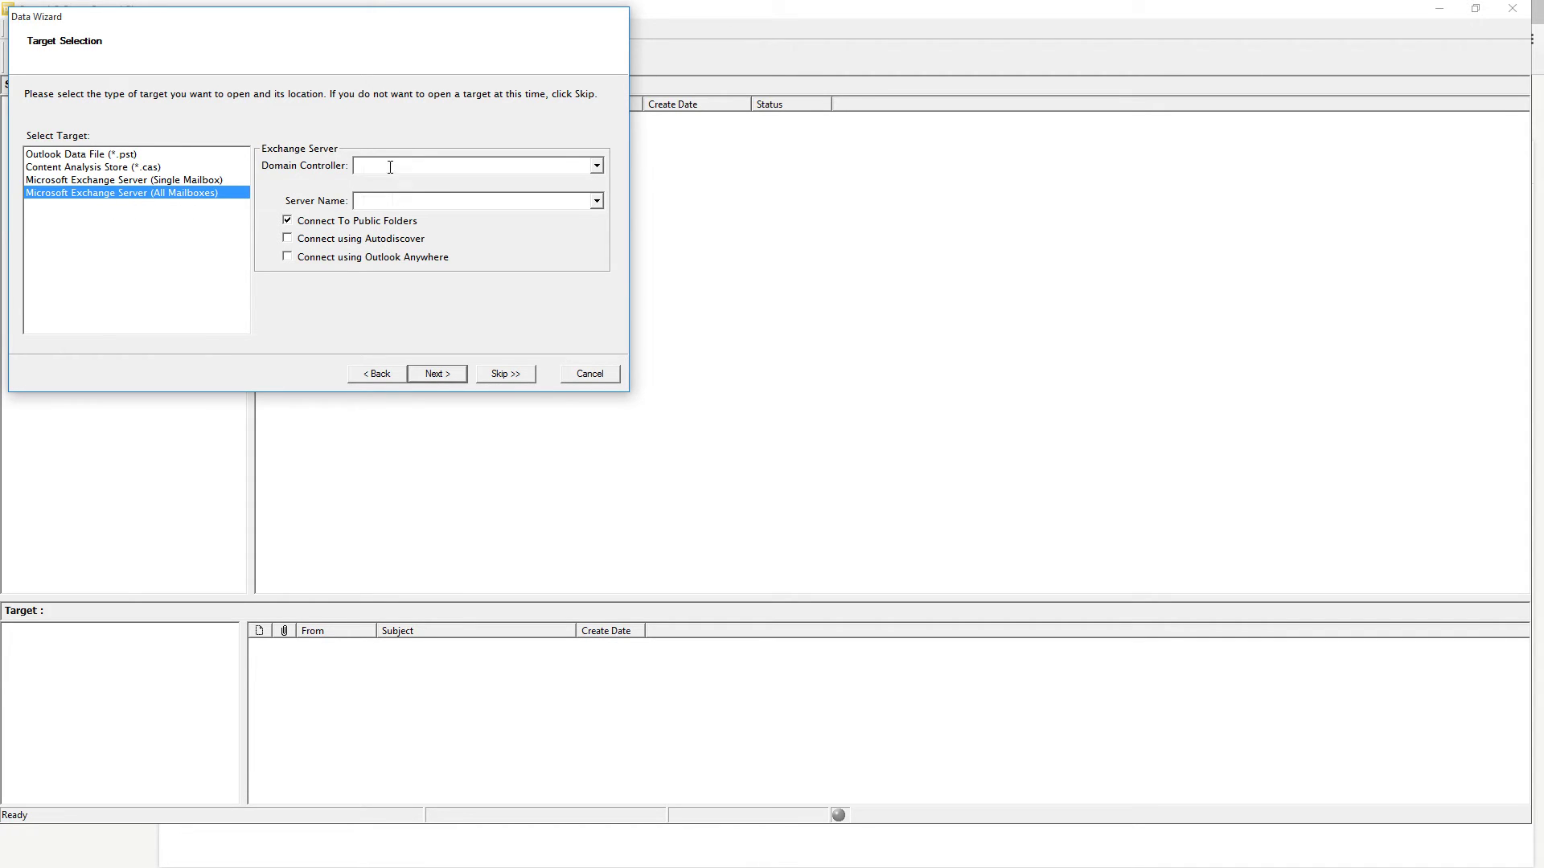
pyautogui.click(104, 155)
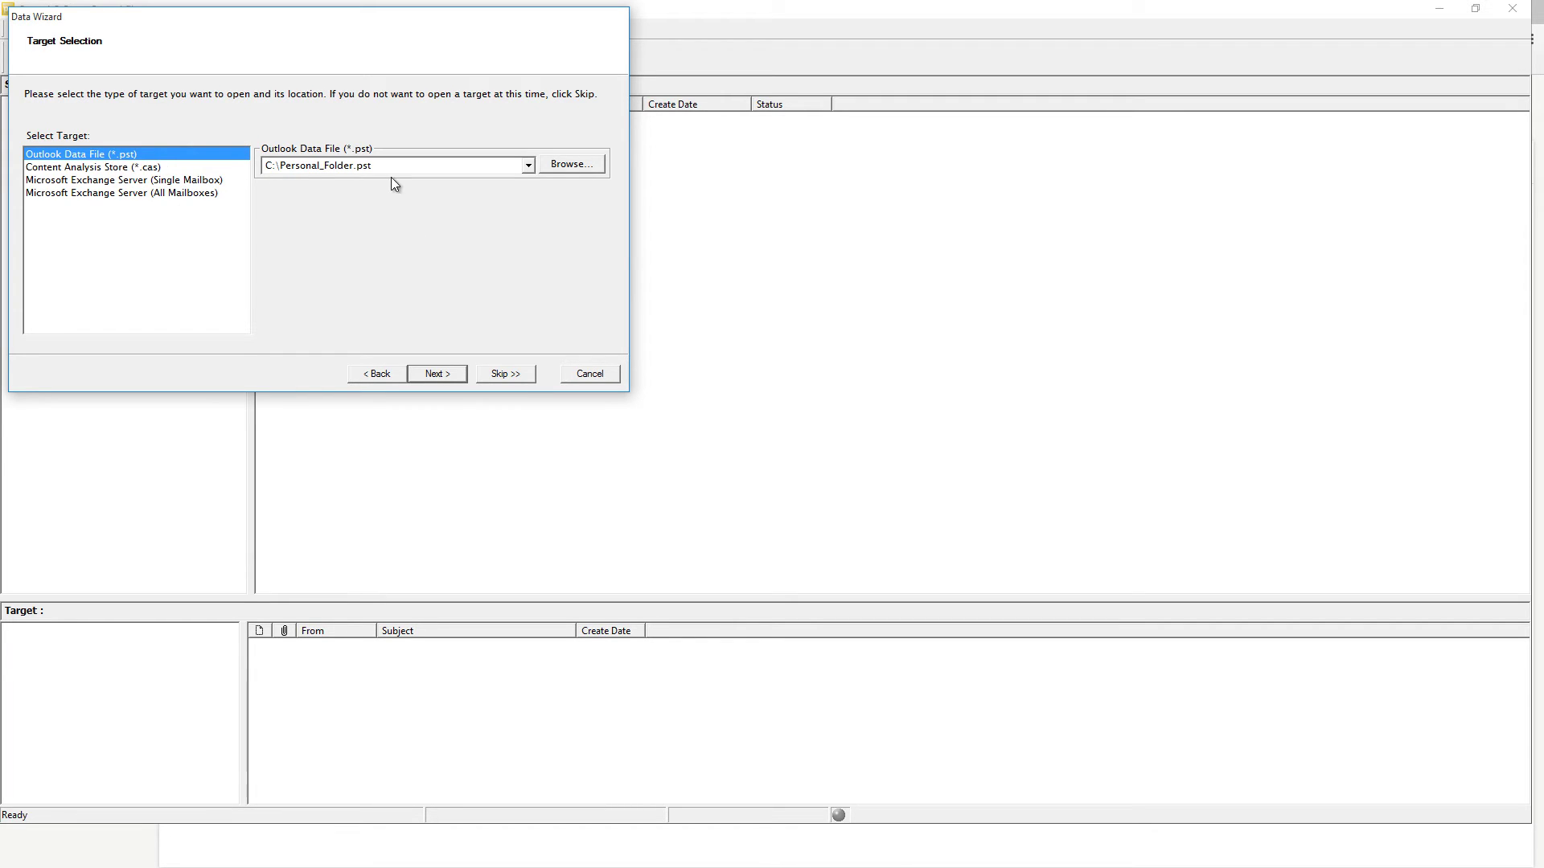
pyautogui.click(425, 378)
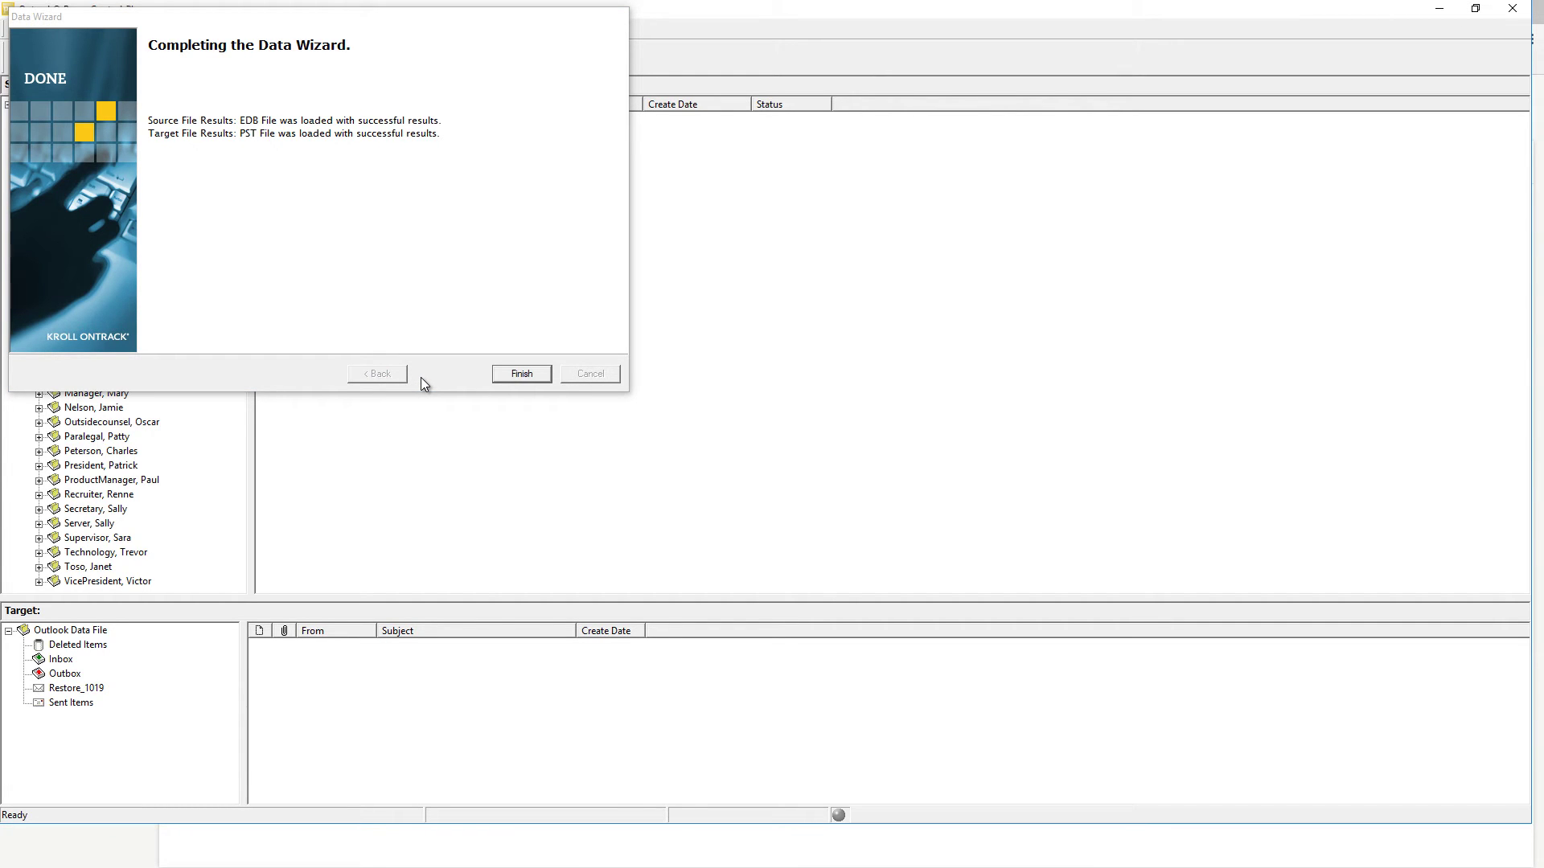
# Step: Open the mailbox's Inbox in Mail Database.edb and select the Chili Cook-Off message
pyautogui.click(504, 376)
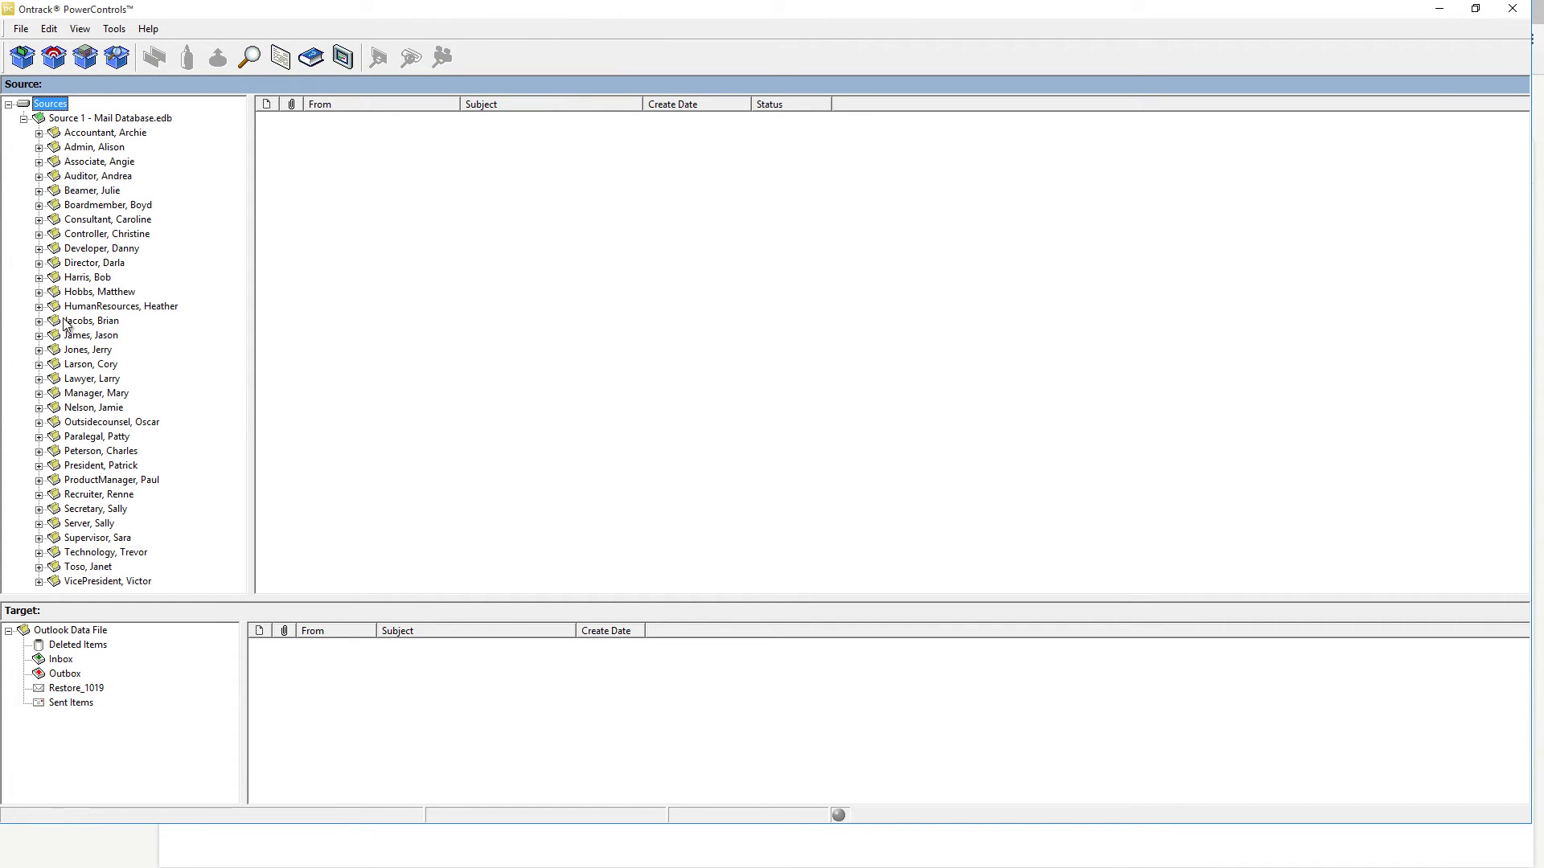
pyautogui.click(38, 278)
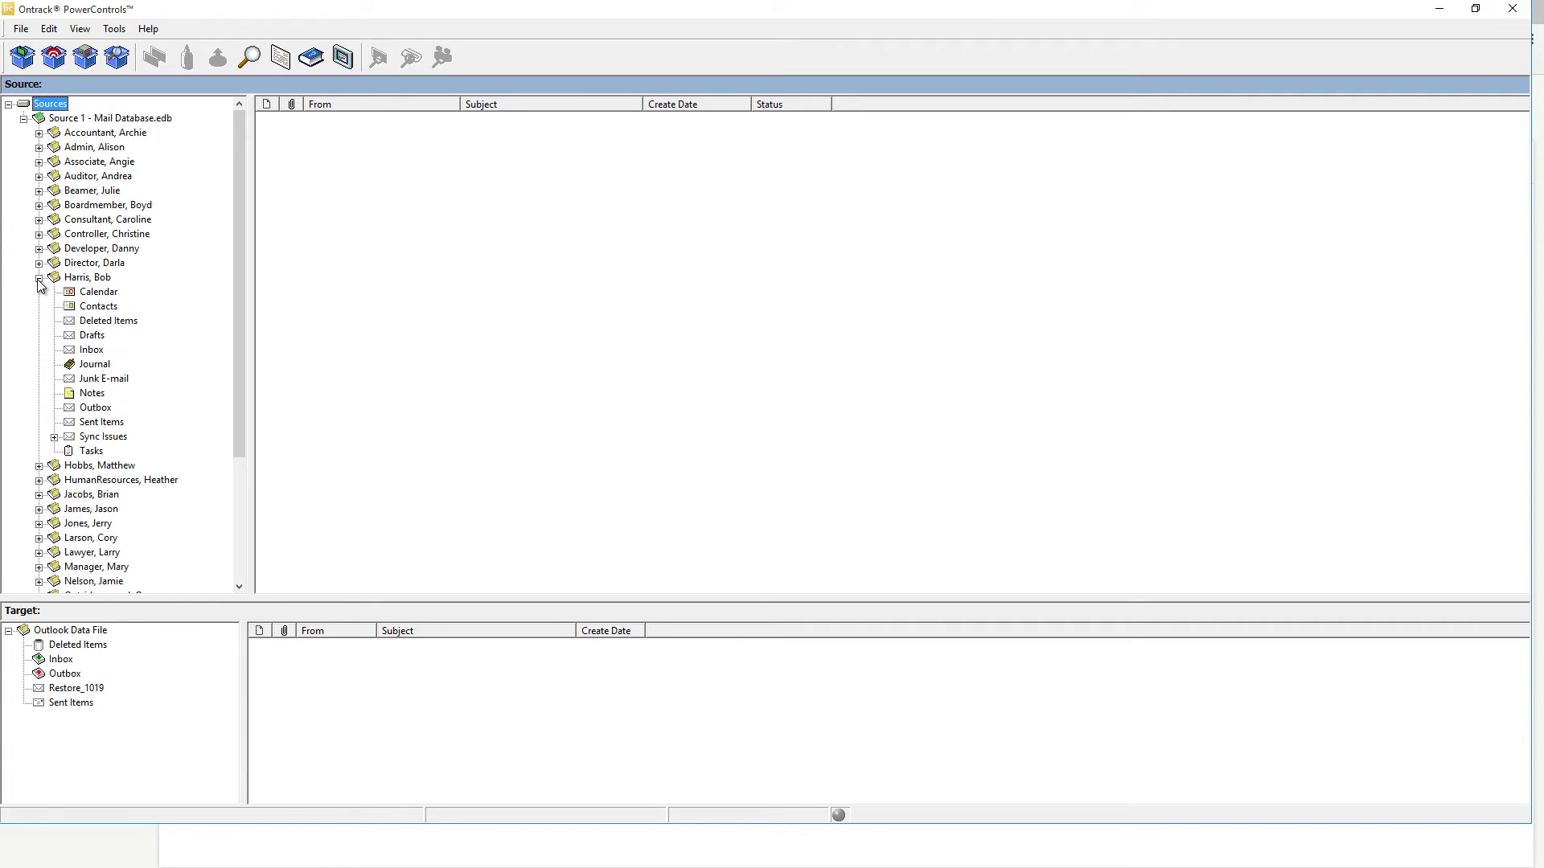
pyautogui.click(89, 351)
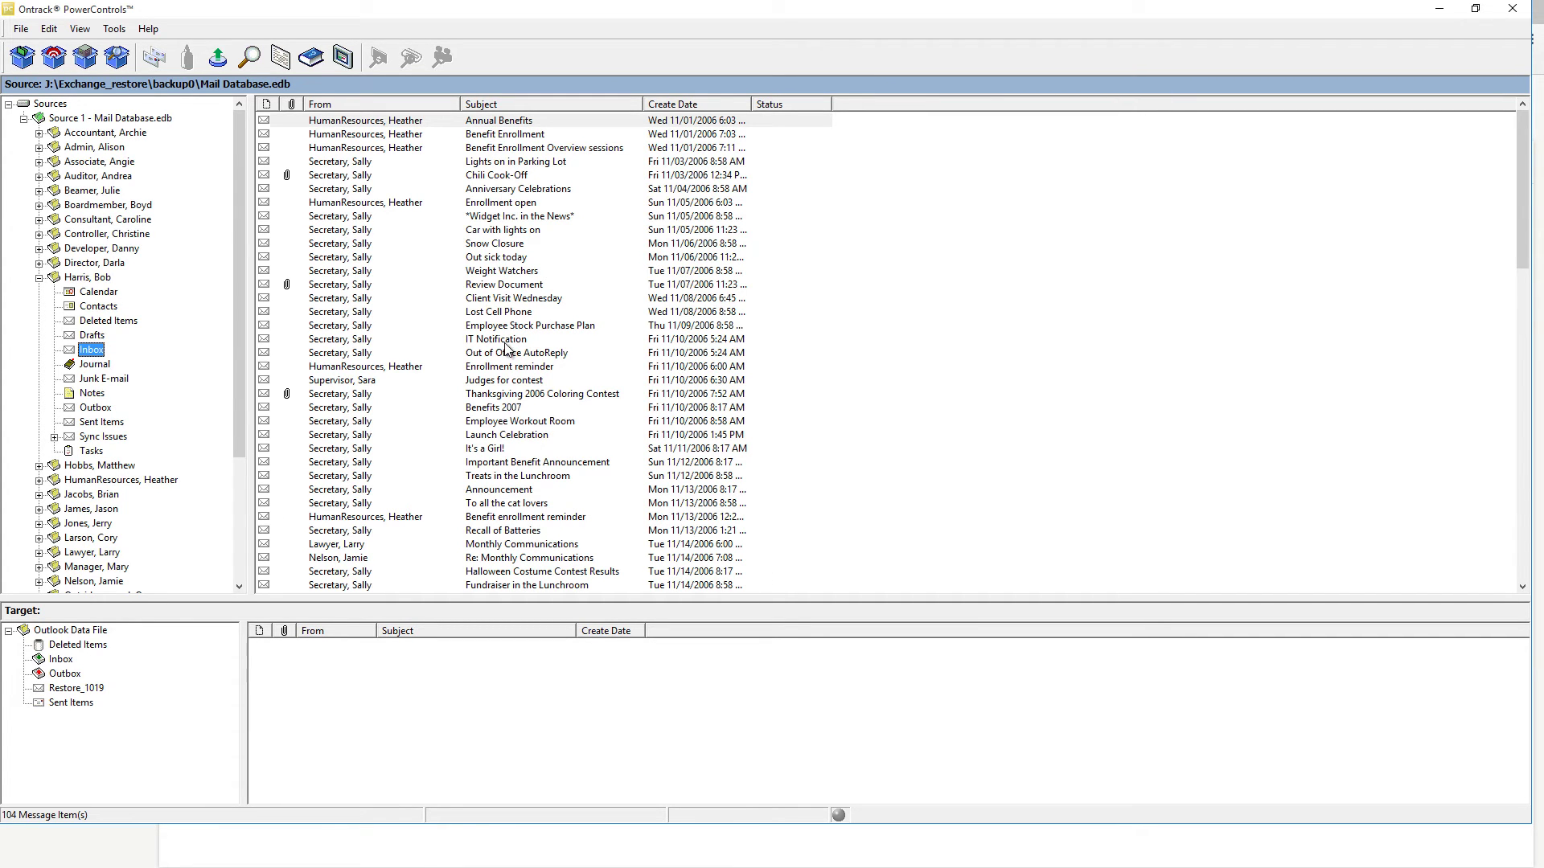
pyautogui.click(499, 176)
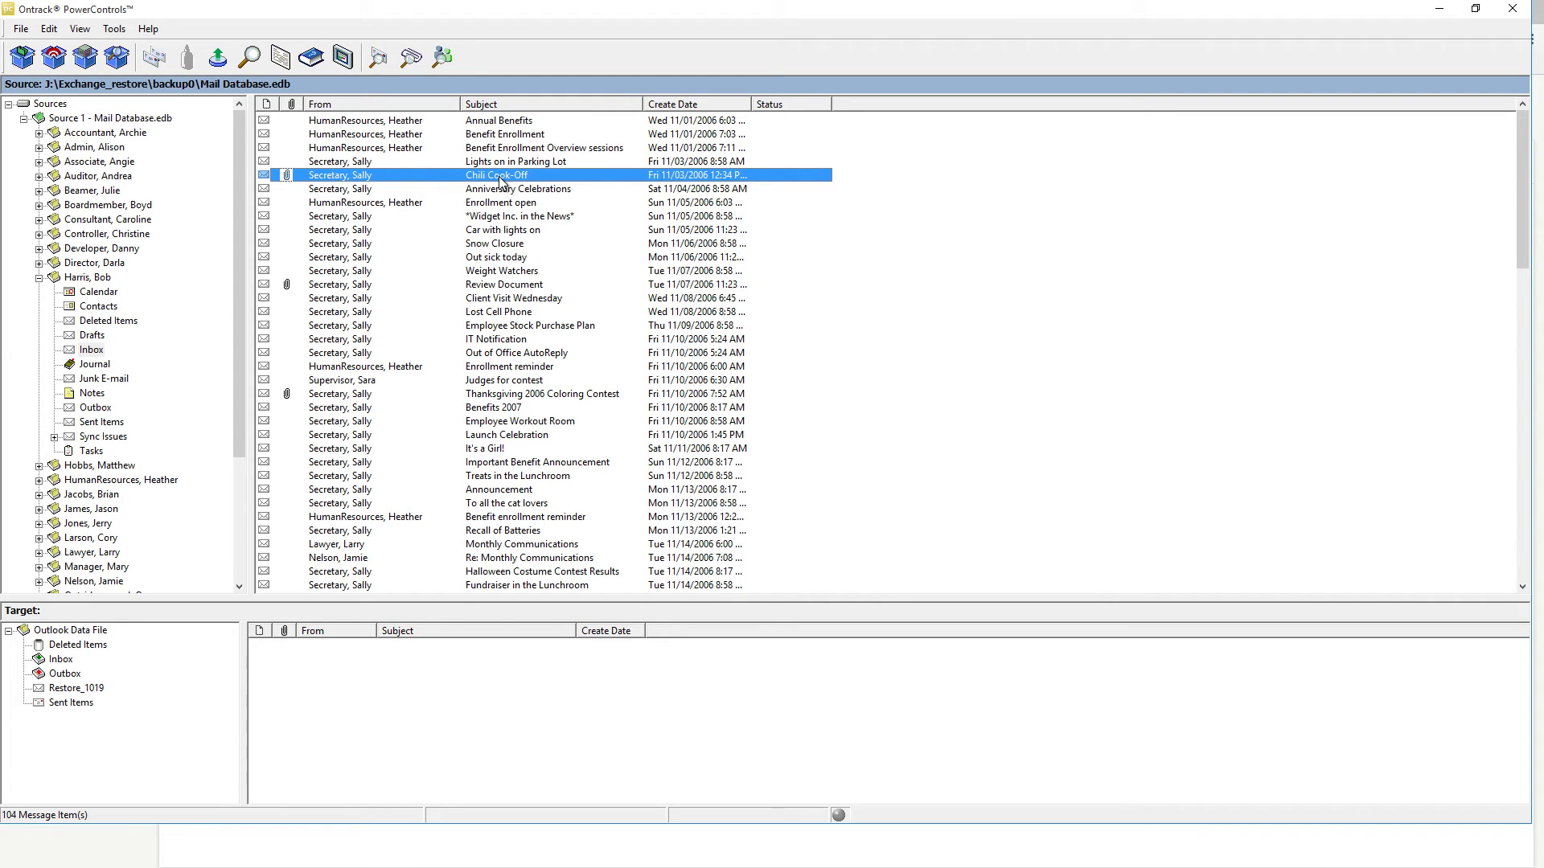
# Step: Review the PST export options for Chili Cook-Off, then cancel without exporting
pyautogui.rightClick(499, 177)
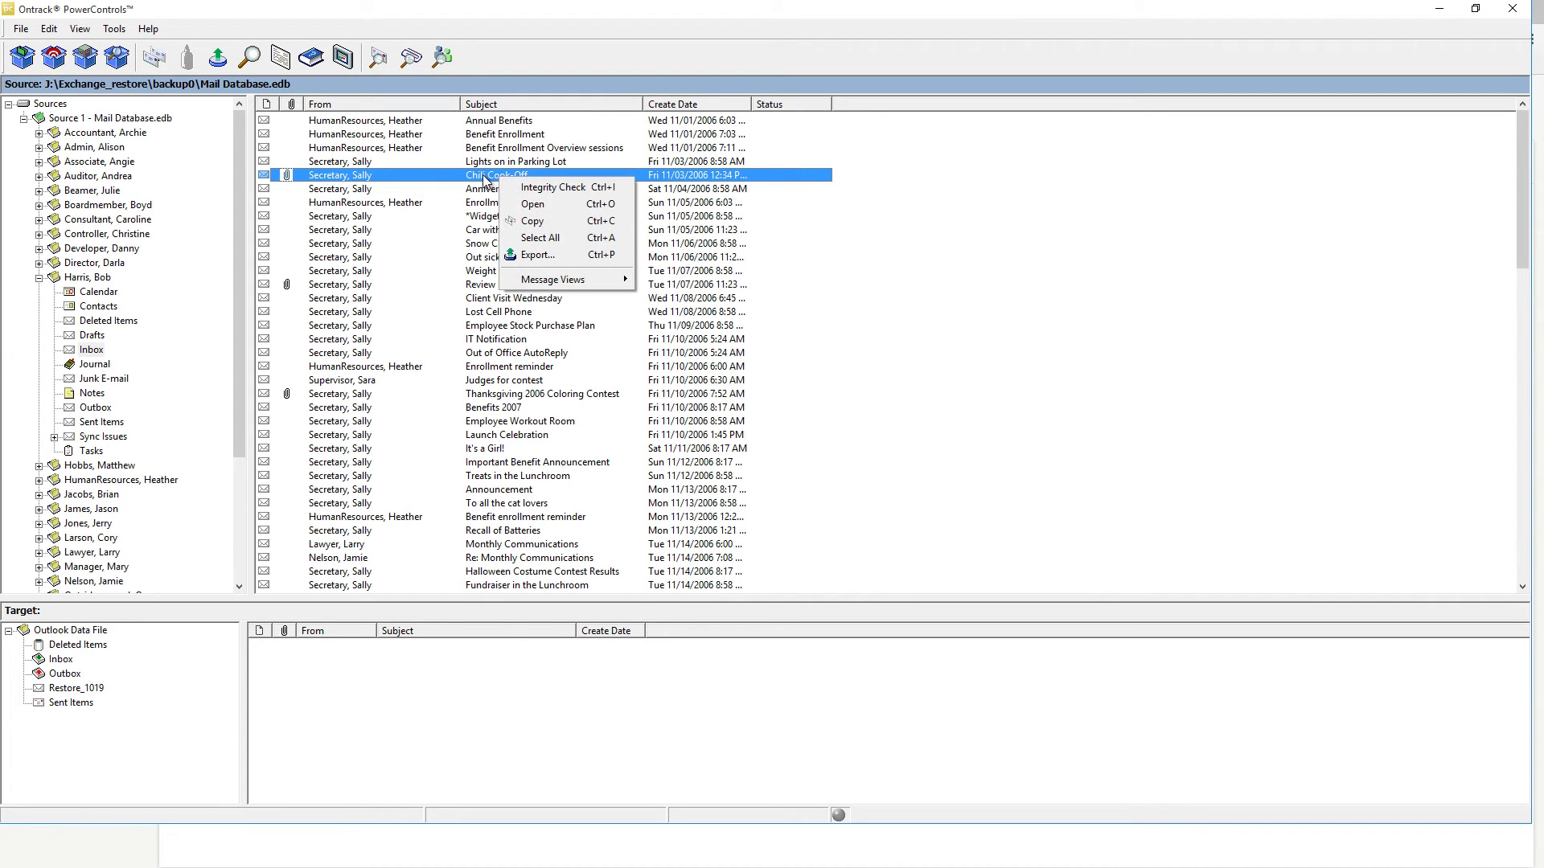
pyautogui.click(543, 256)
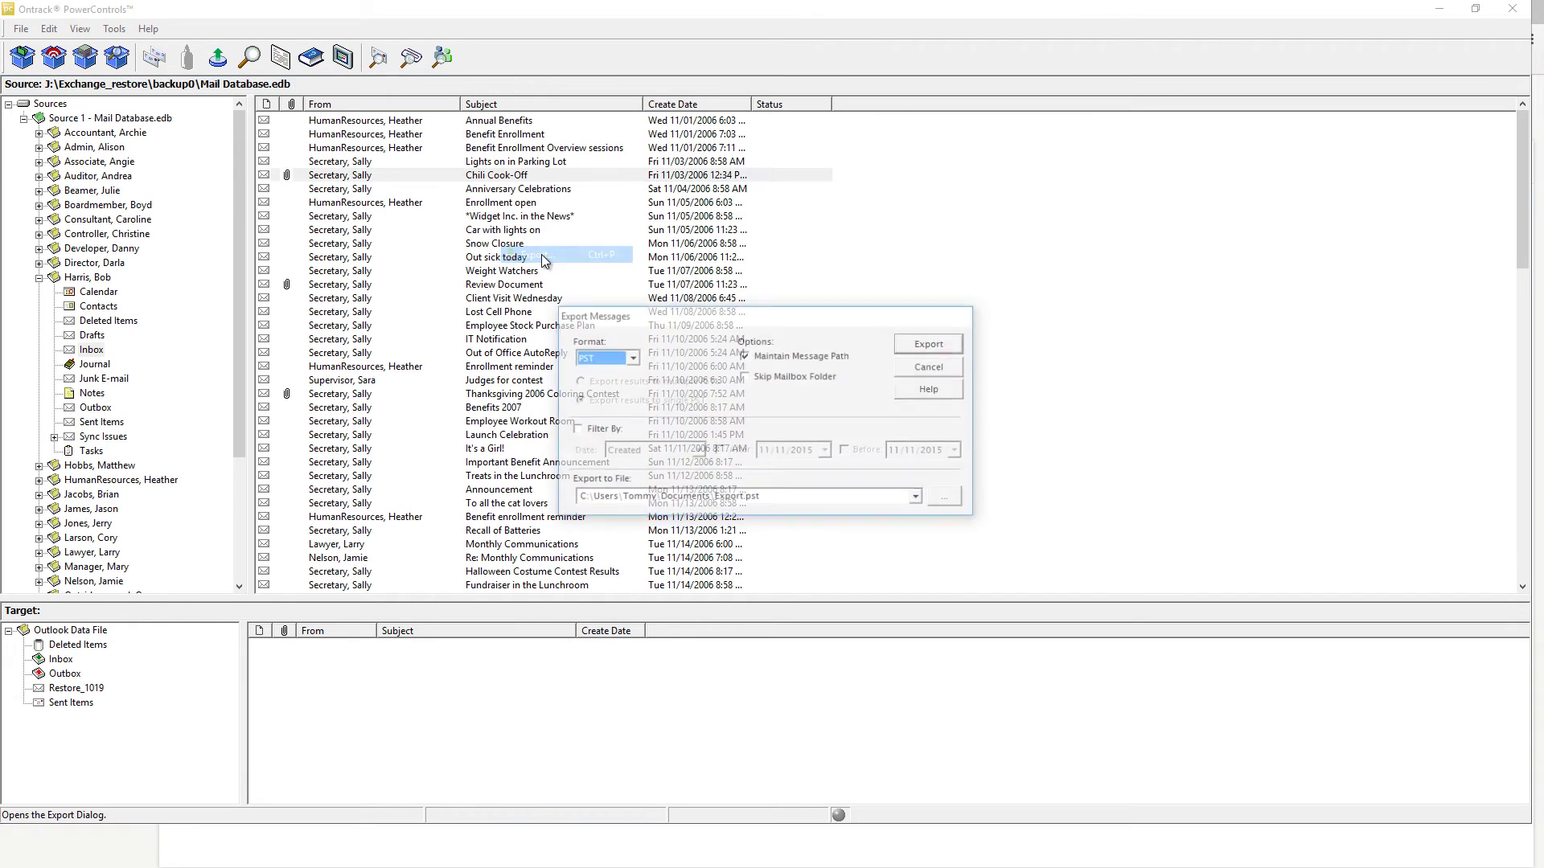
pyautogui.click(631, 359)
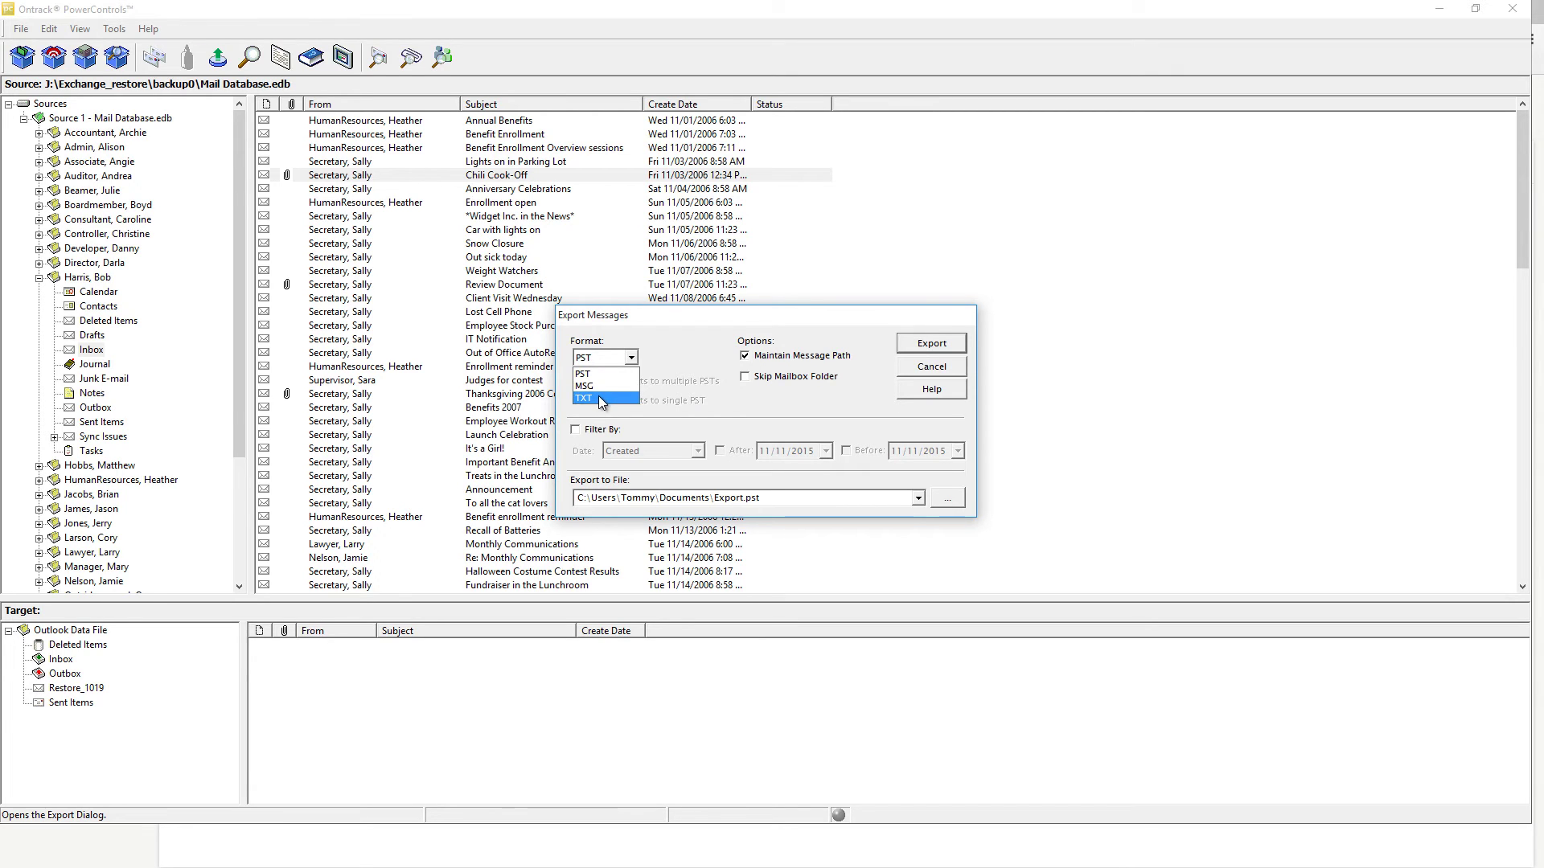
pyautogui.click(896, 366)
pyautogui.click(922, 374)
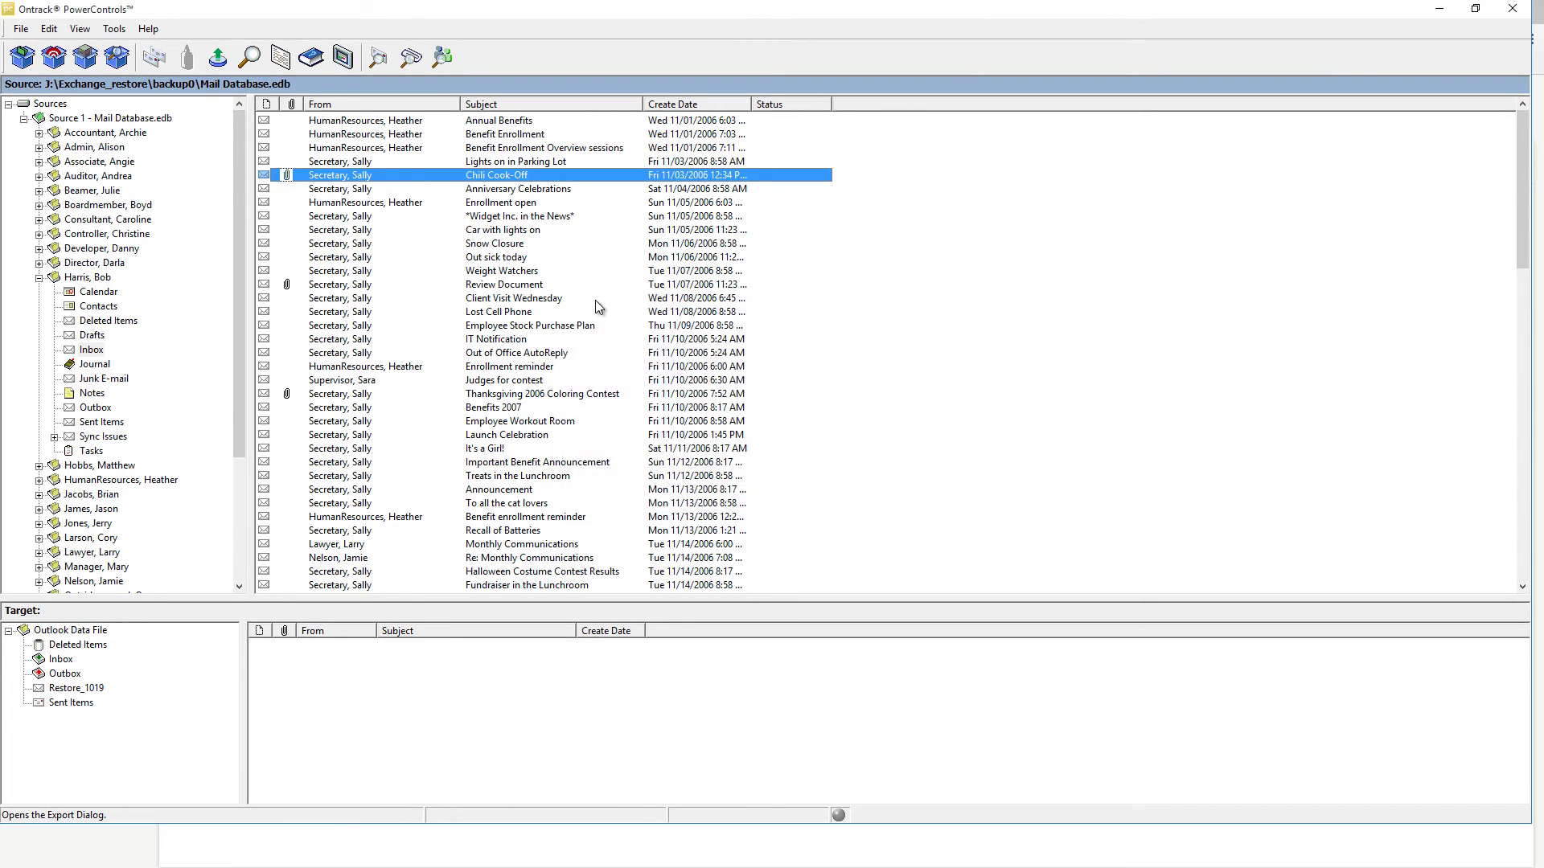
# Step: Copy the seven messages, Chili Cook-Off through Out sick today, into the Personal_Folder.pst Inbox
pyautogui.moveTo(506, 179); pyautogui.dragTo(65, 666)
pyautogui.hotkey('shift', 'Down')
pyautogui.hotkey('shift', 'Down')
pyautogui.hotkey('shift', 'Down')
pyautogui.hotkey('shift', 'Down')
pyautogui.hotkey('shift', 'Down')
pyautogui.hotkey('shift', 'Down')
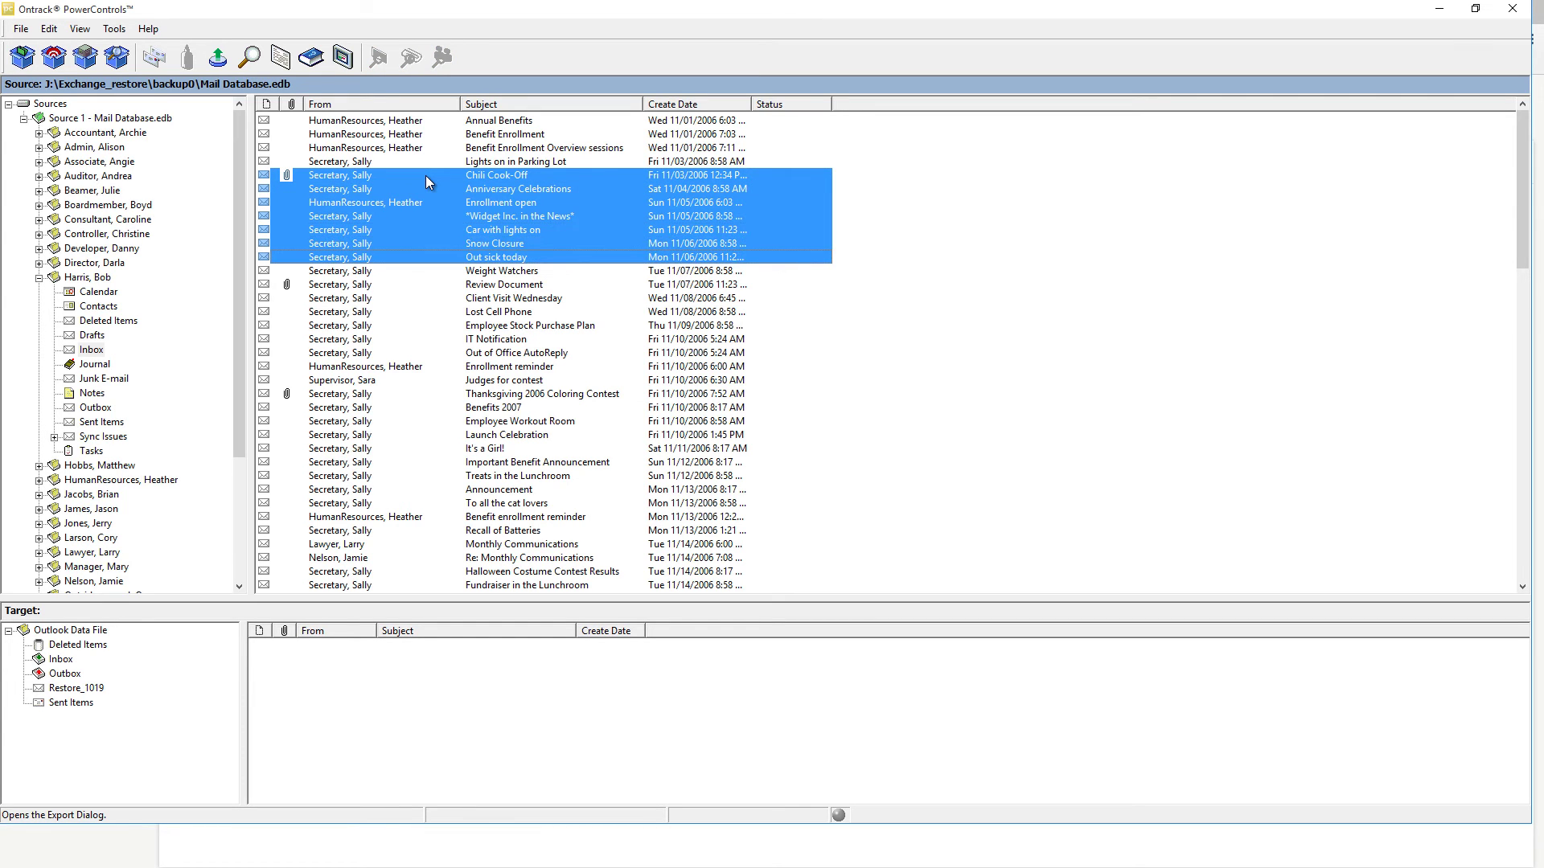
pyautogui.moveTo(427, 176); pyautogui.dragTo(100, 652)
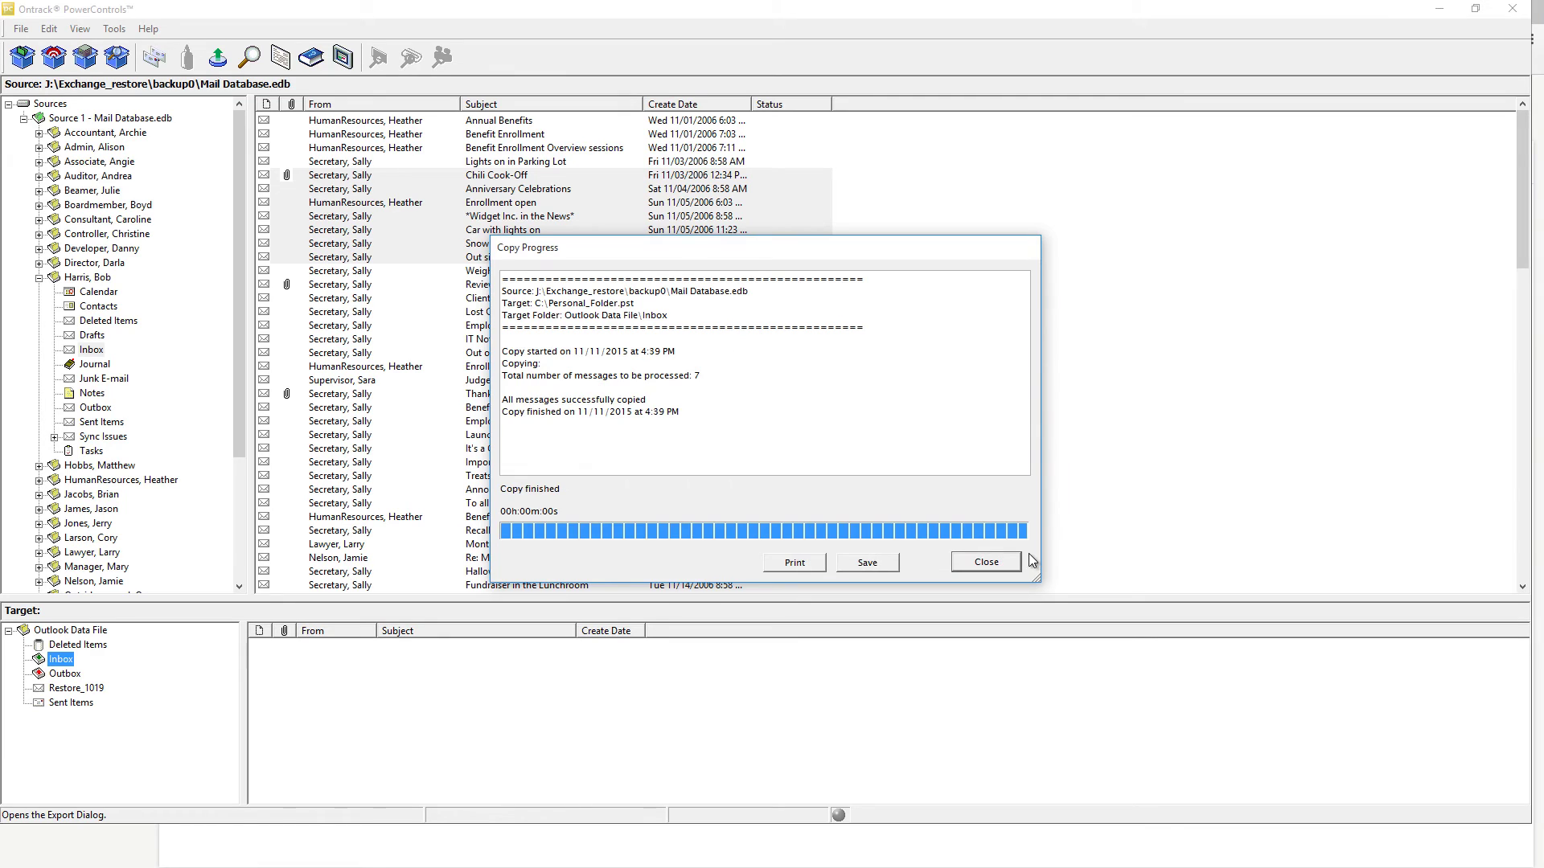
pyautogui.click(986, 561)
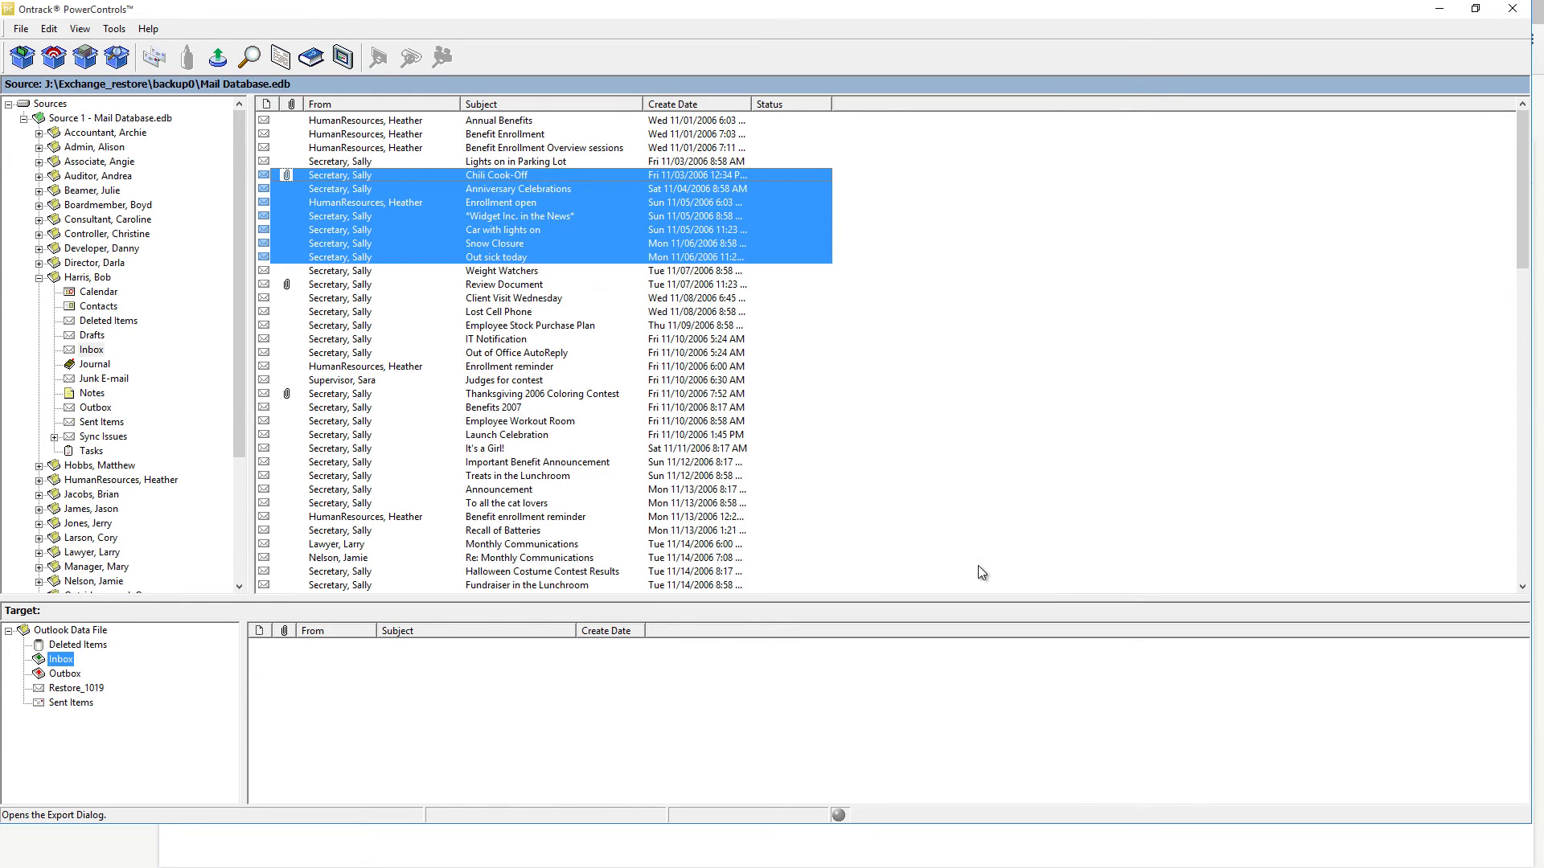
pyautogui.click(113, 119)
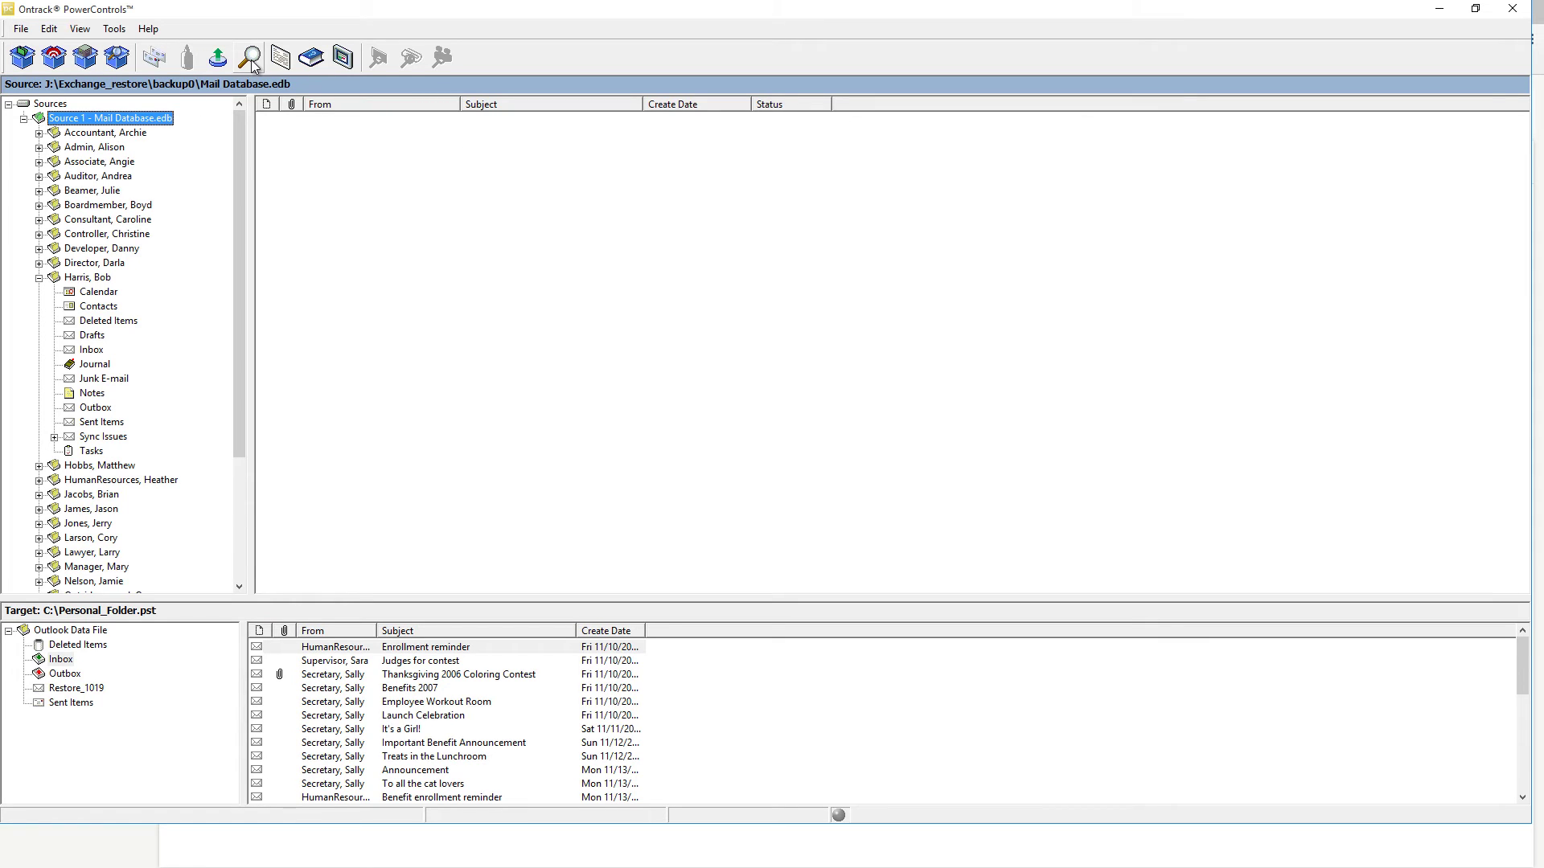
pyautogui.click(251, 60)
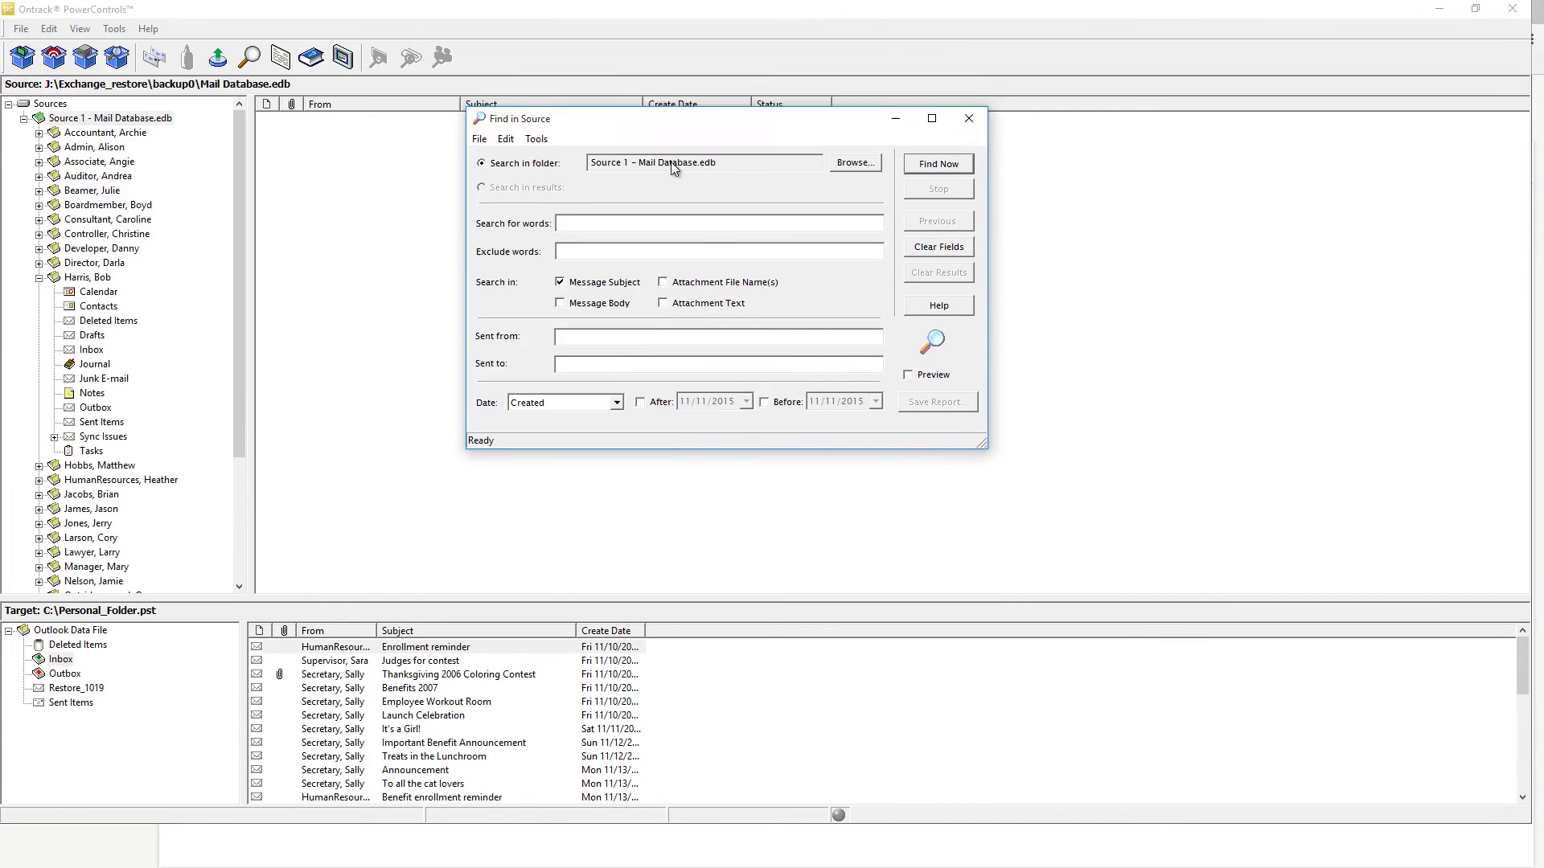
pyautogui.moveTo(671, 175); pyautogui.dragTo(601, 221)
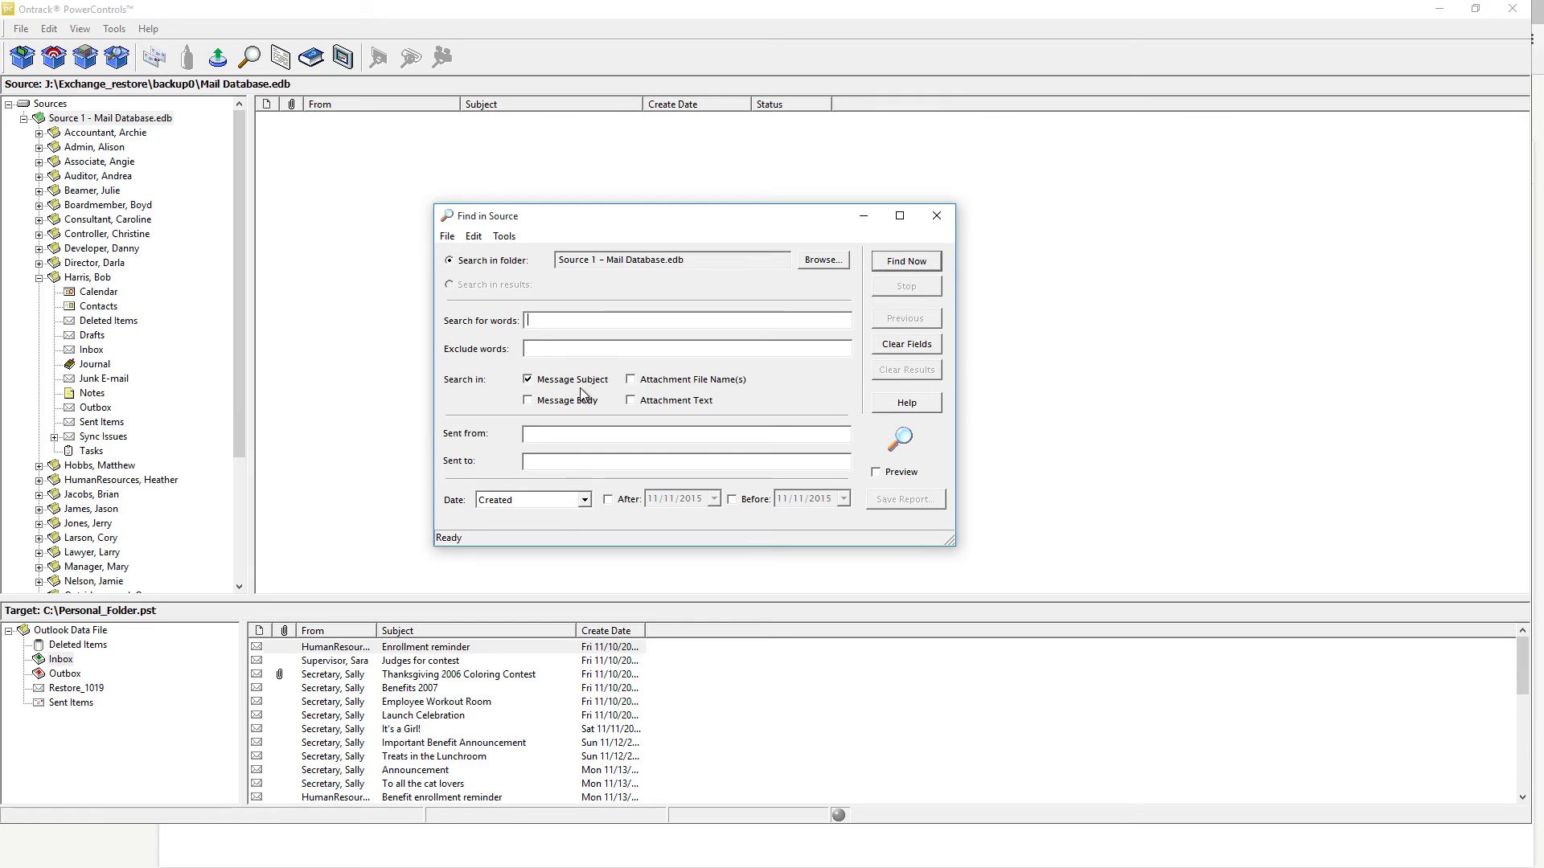
pyautogui.click(590, 322)
pyautogui.write('benefit')
pyautogui.press('Return')
pyautogui.moveTo(579, 215); pyautogui.dragTo(456, 111)
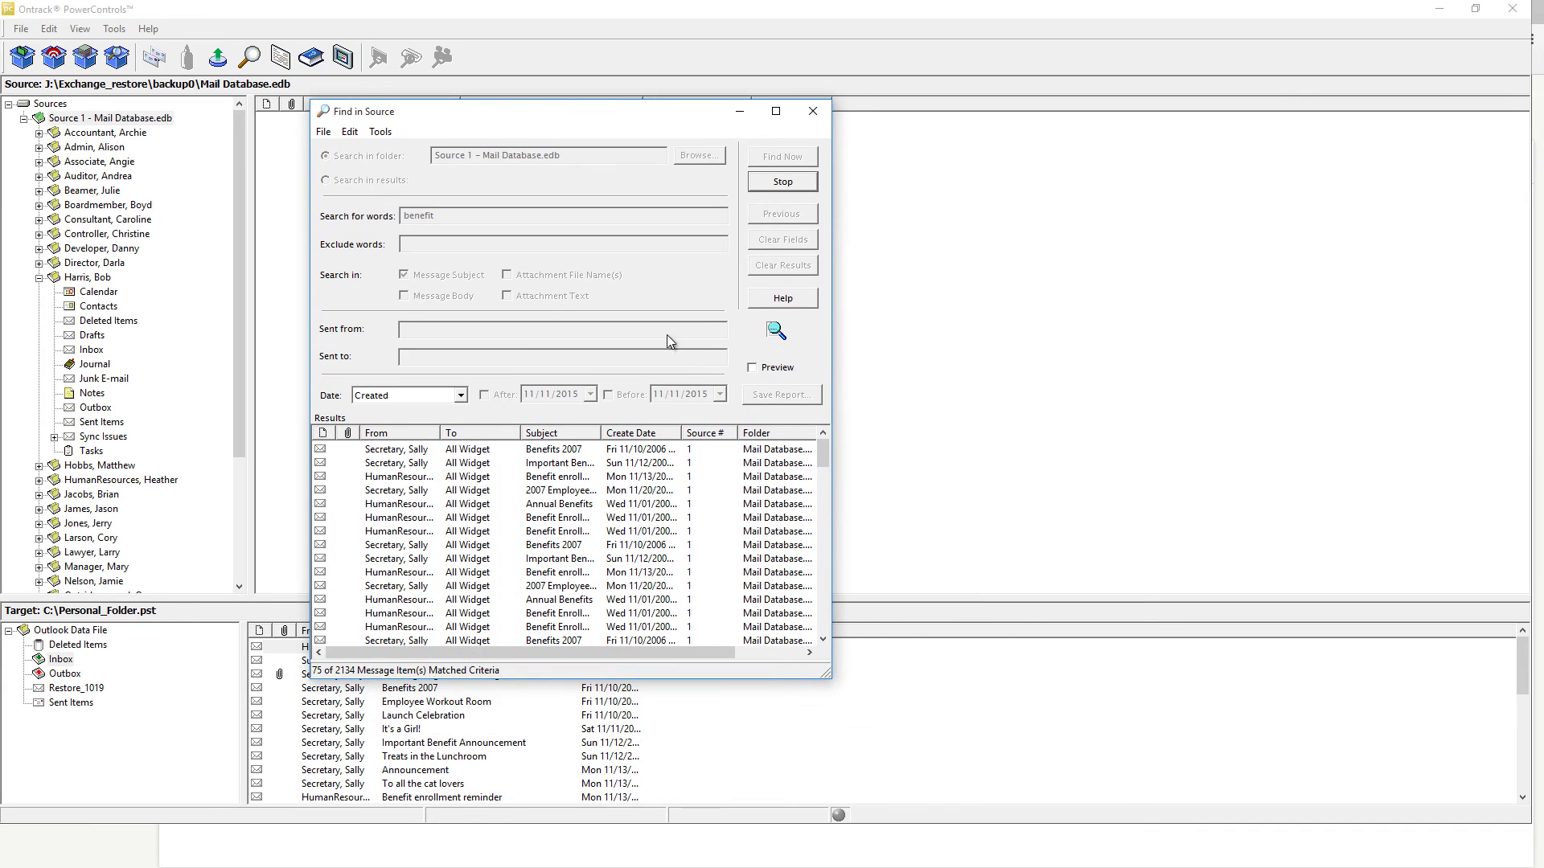
pyautogui.moveTo(831, 678); pyautogui.dragTo(977, 776)
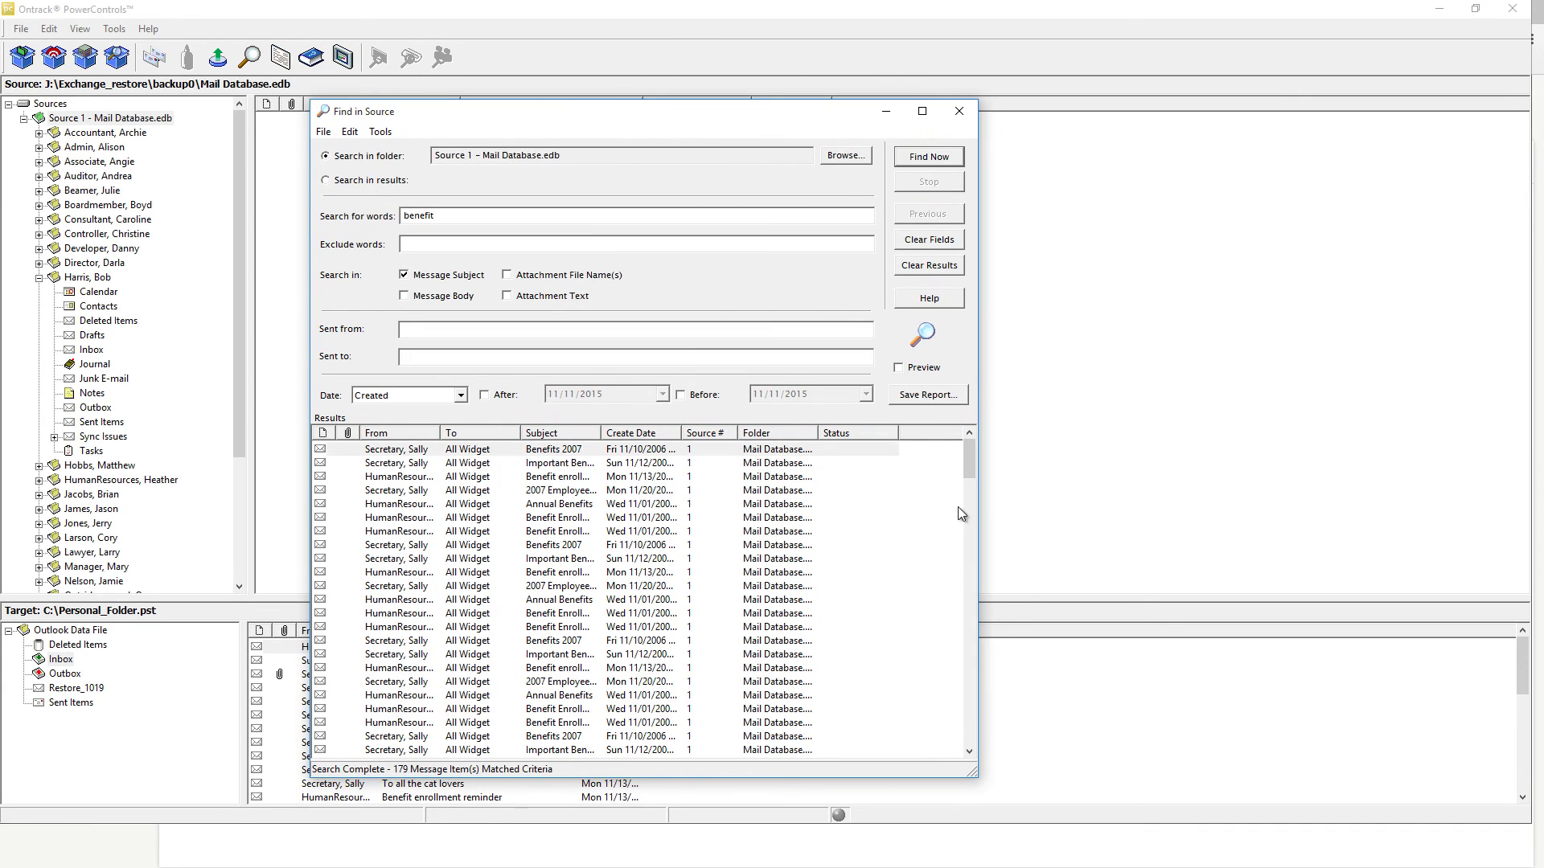
pyautogui.moveTo(969, 467); pyautogui.dragTo(969, 504)
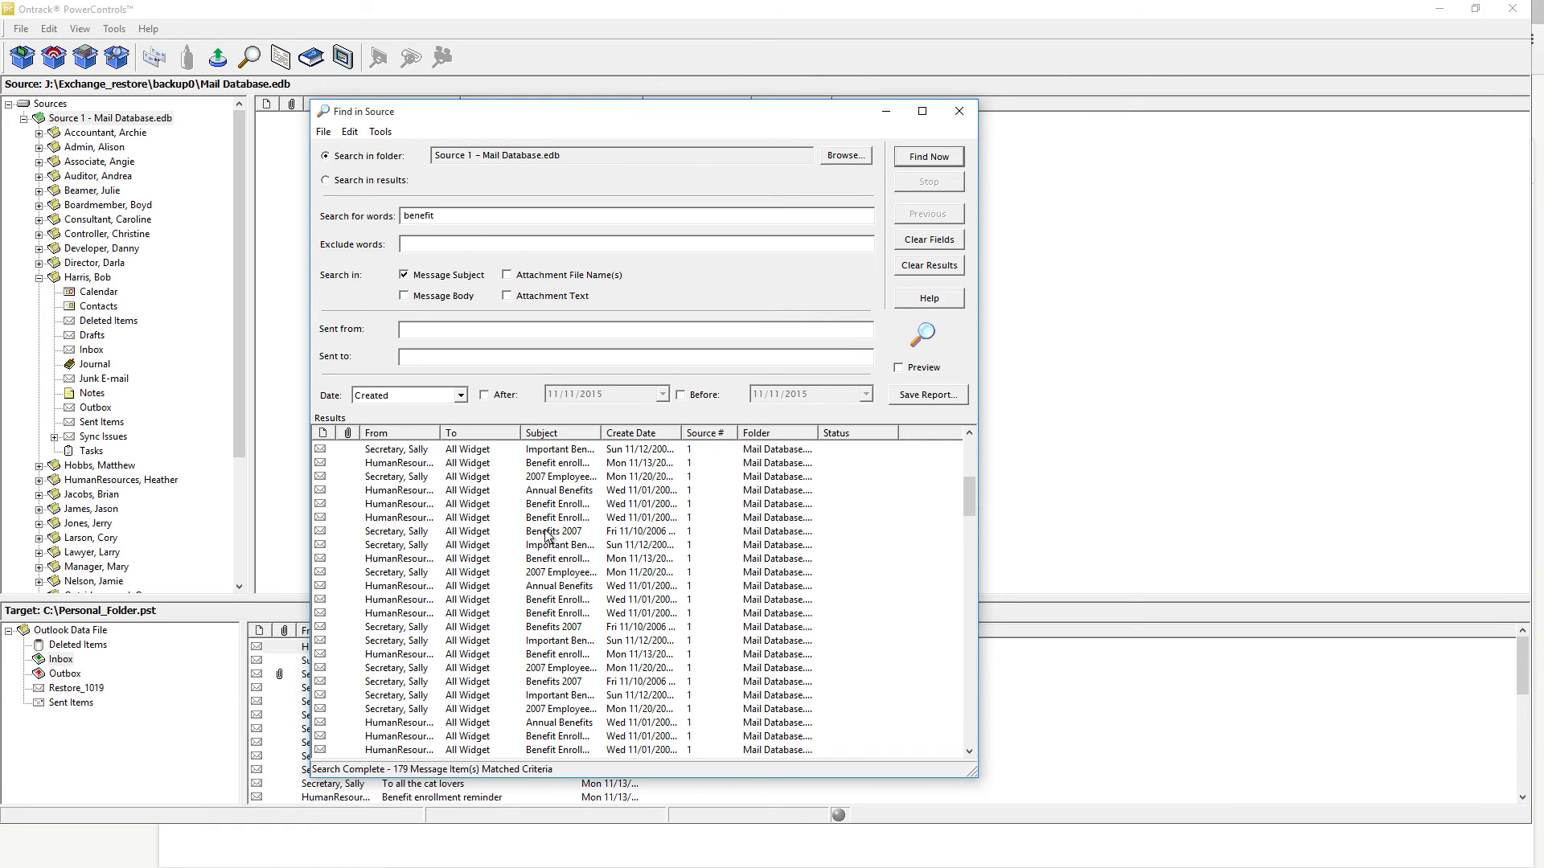
pyautogui.click(960, 112)
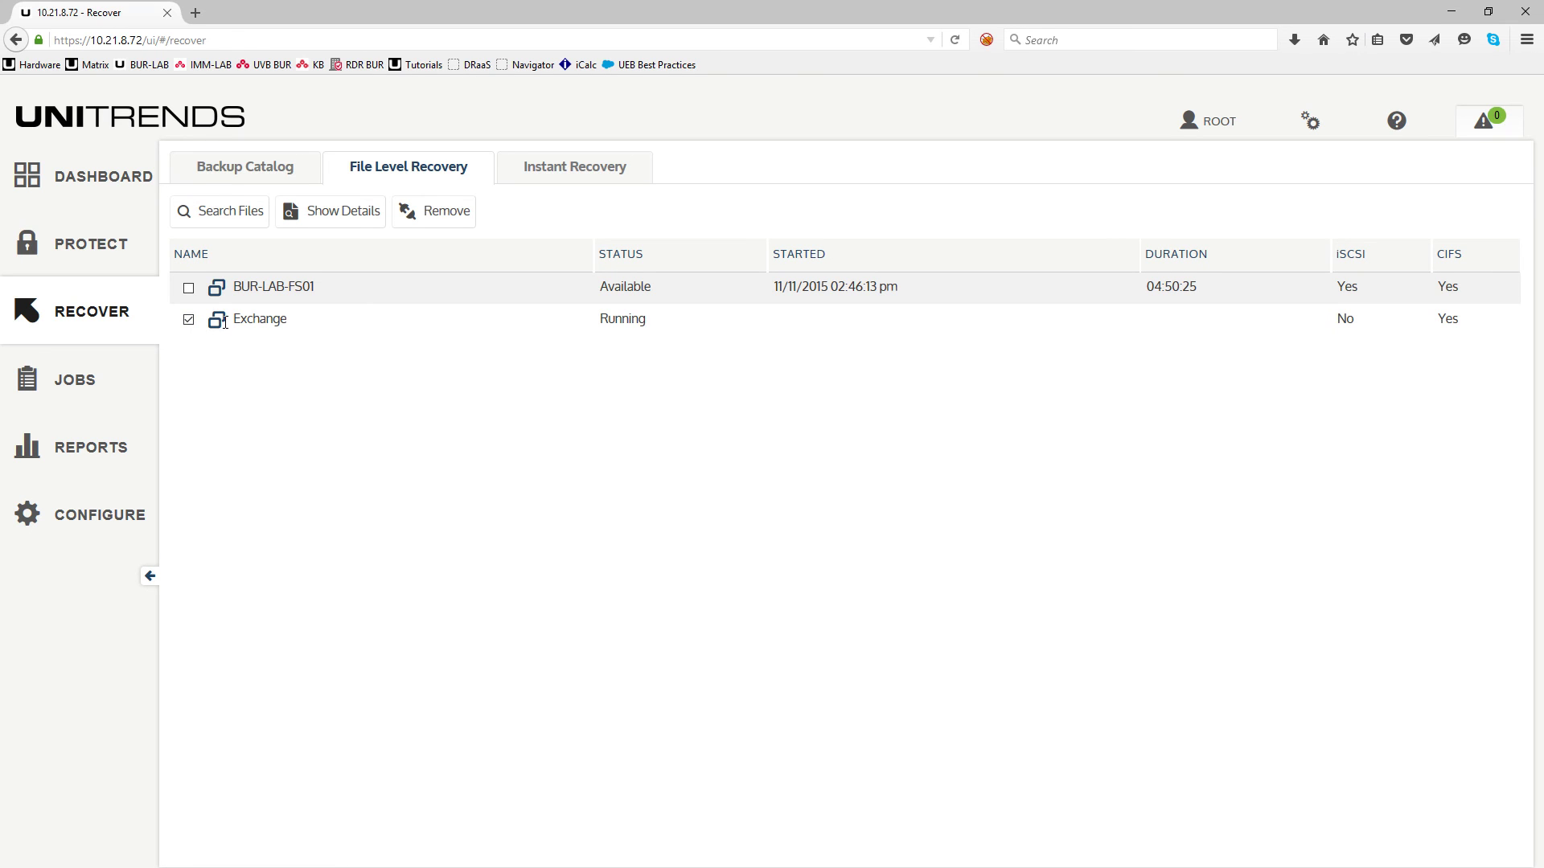
# Step: Remove the Exchange FLR object and confirm its deletion
pyautogui.click(427, 215)
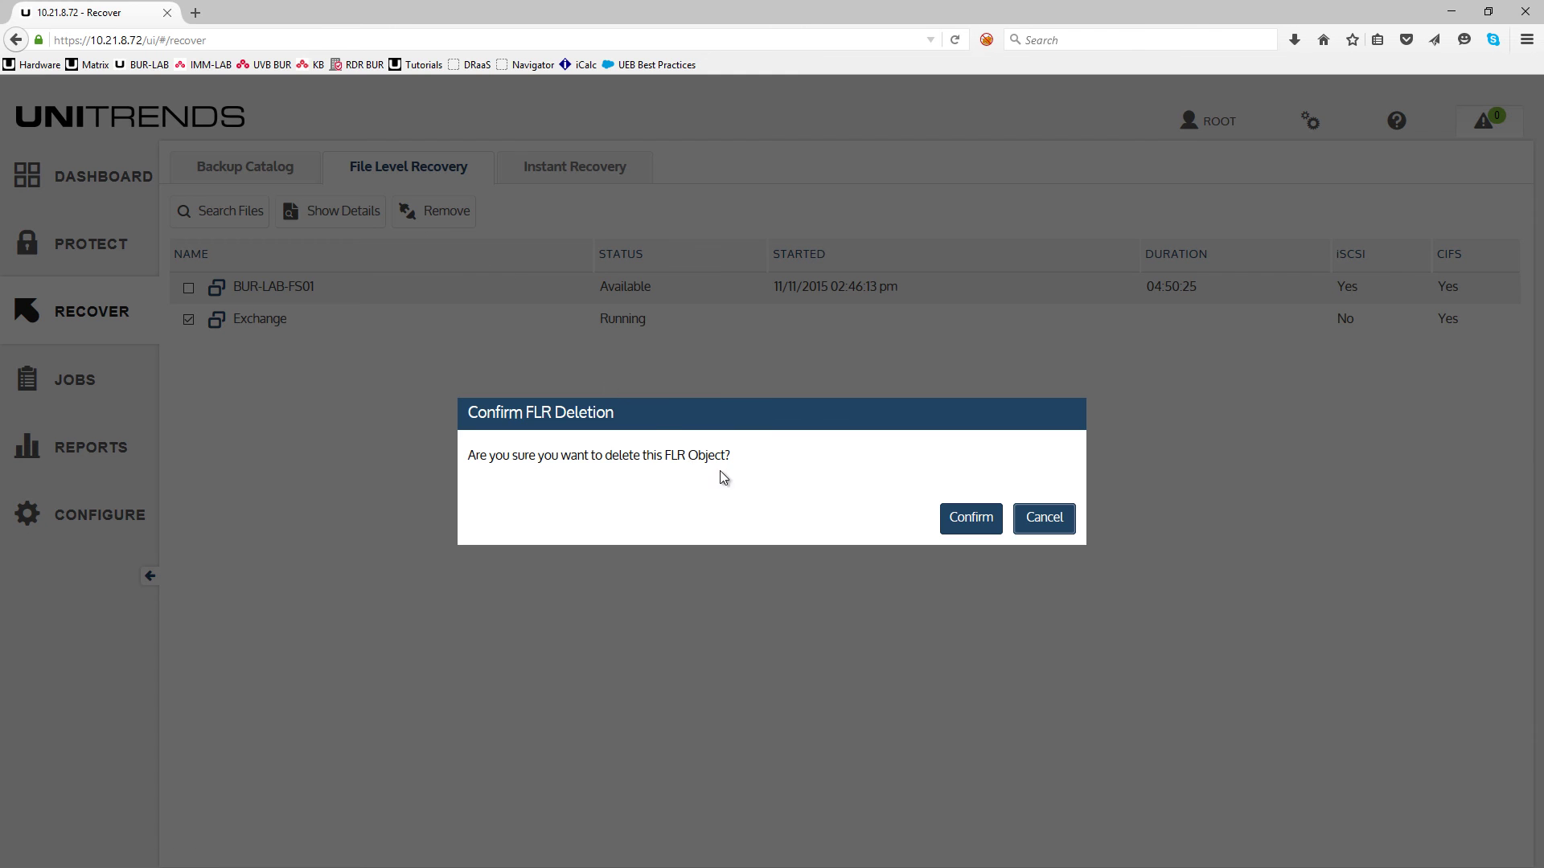
pyautogui.click(977, 524)
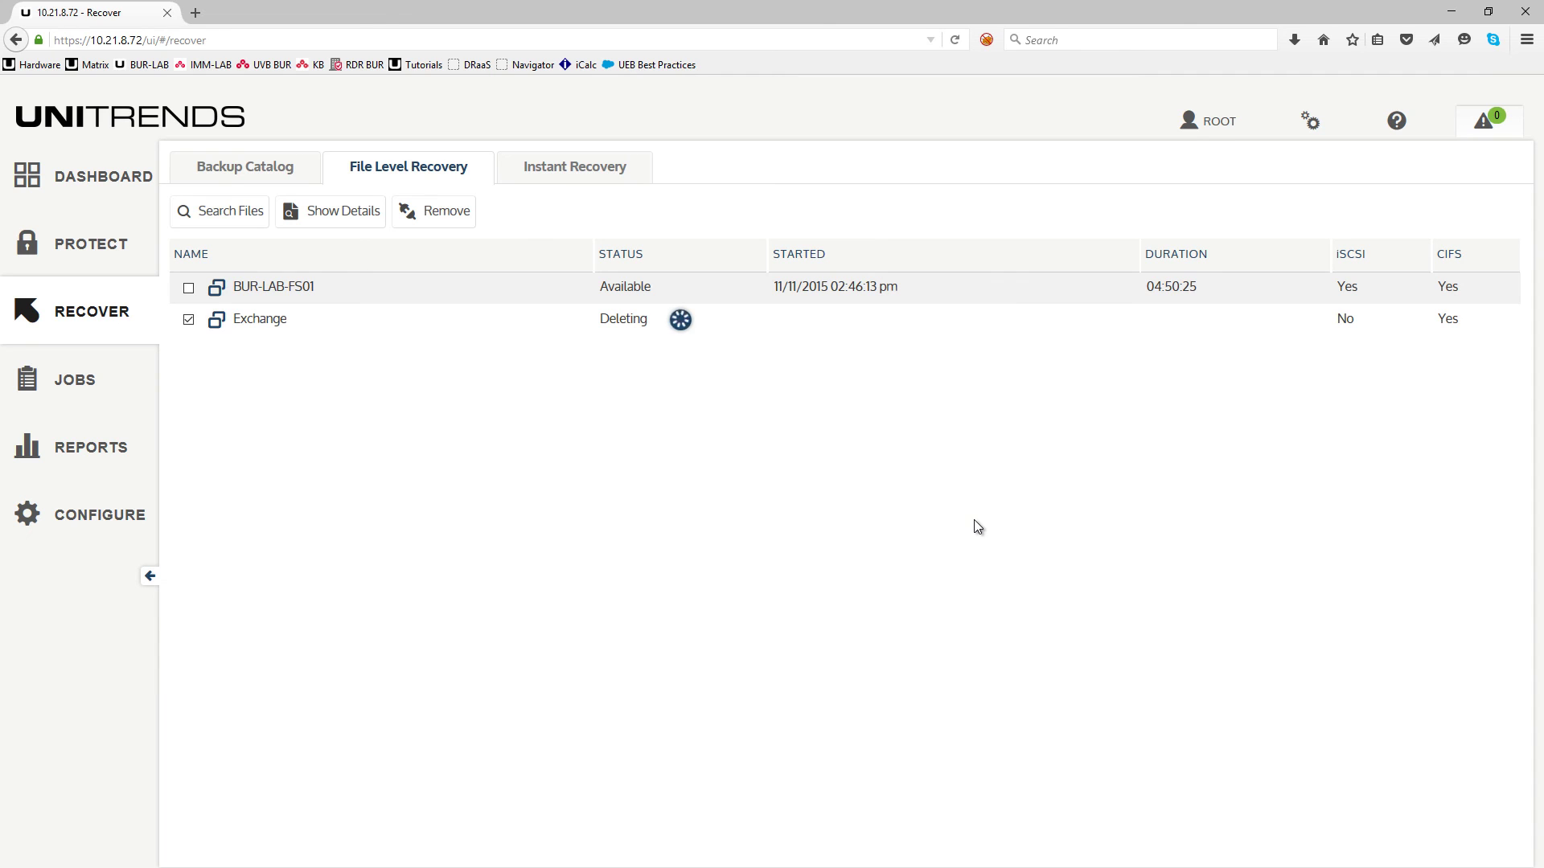